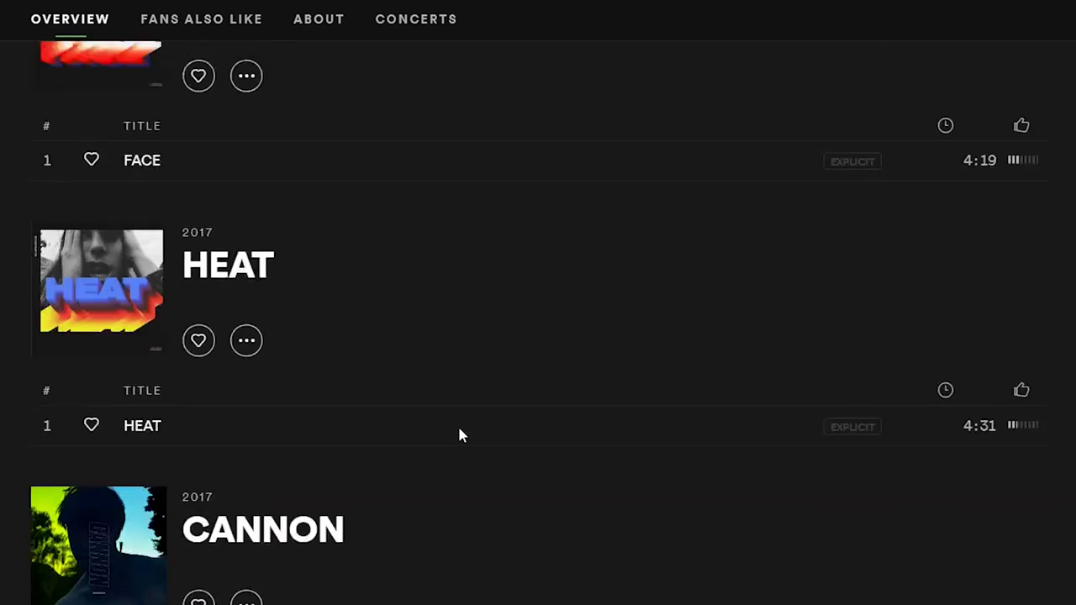
# Look through the cover artwork of the artist's 2017 to 2019 singles for examples of layered 3D lettering
pyautogui.scroll(10, 458, 429)
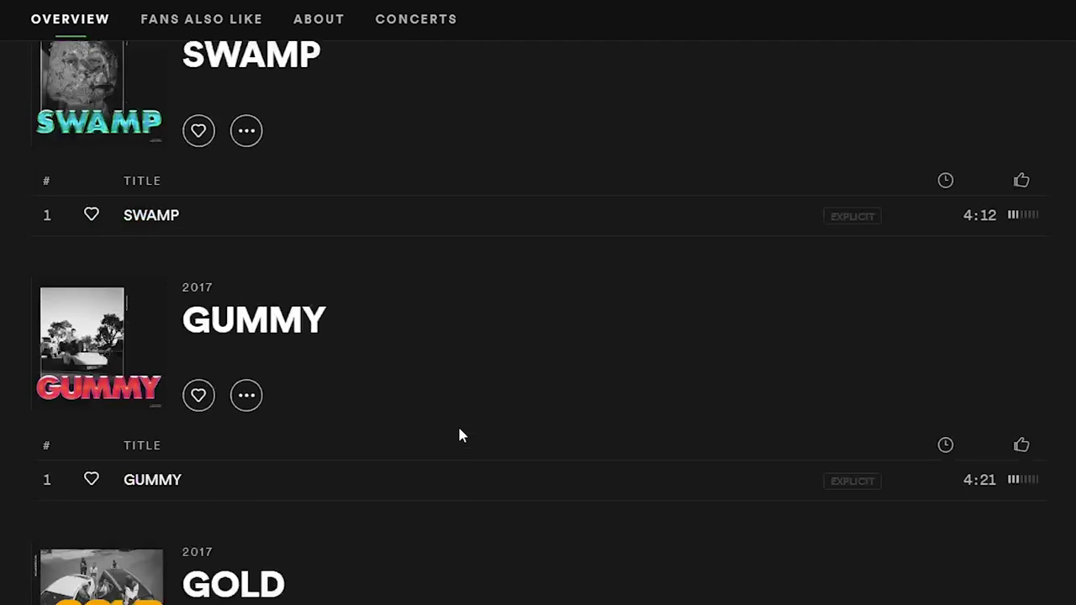
pyautogui.scroll(10, 459, 433)
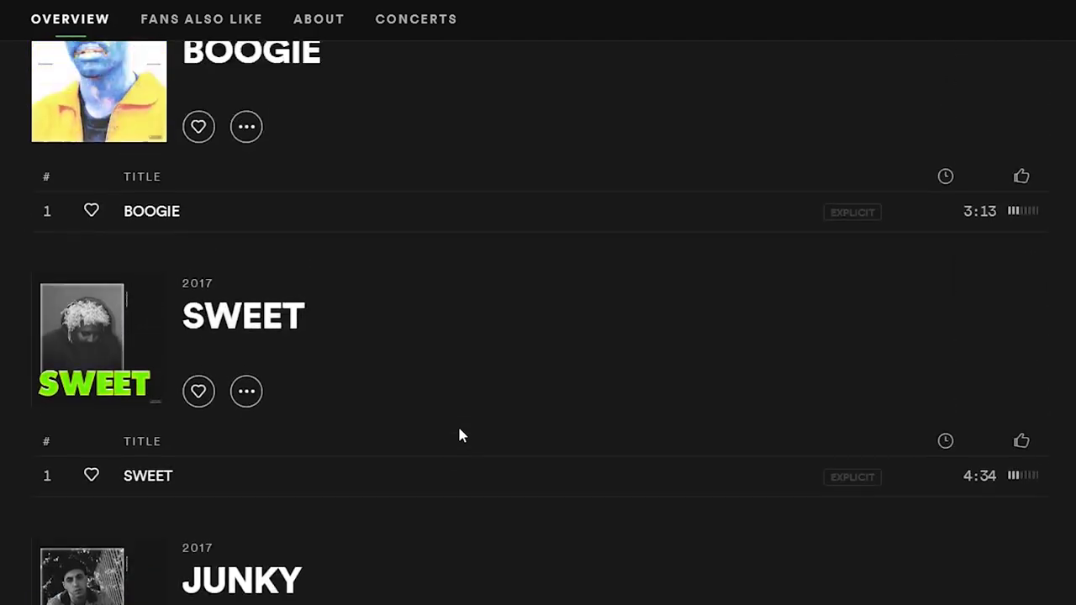
pyautogui.scroll(10, 459, 434)
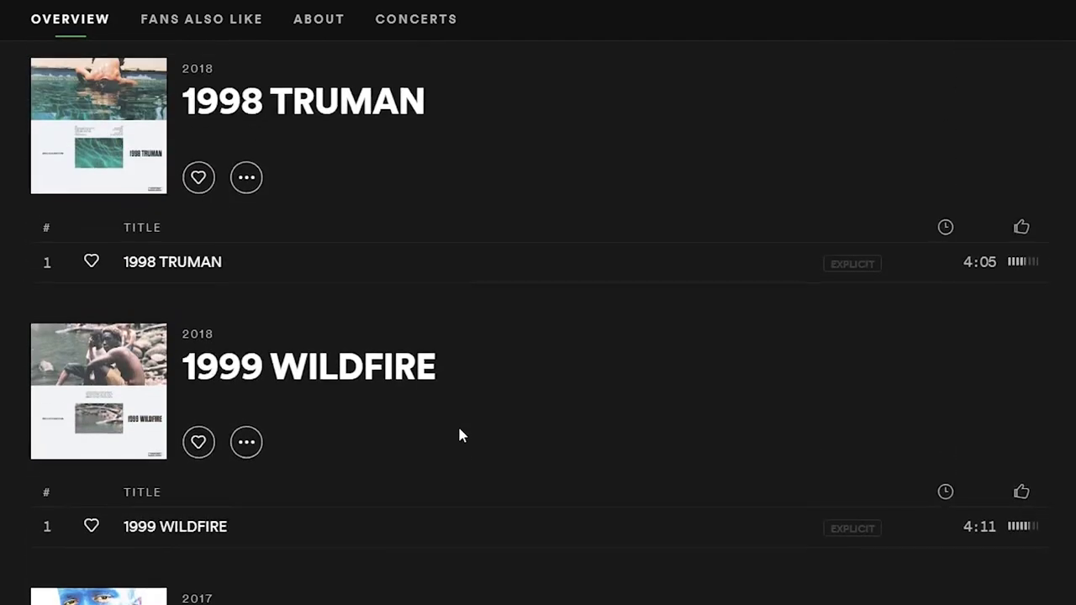
pyautogui.scroll(10, 459, 435)
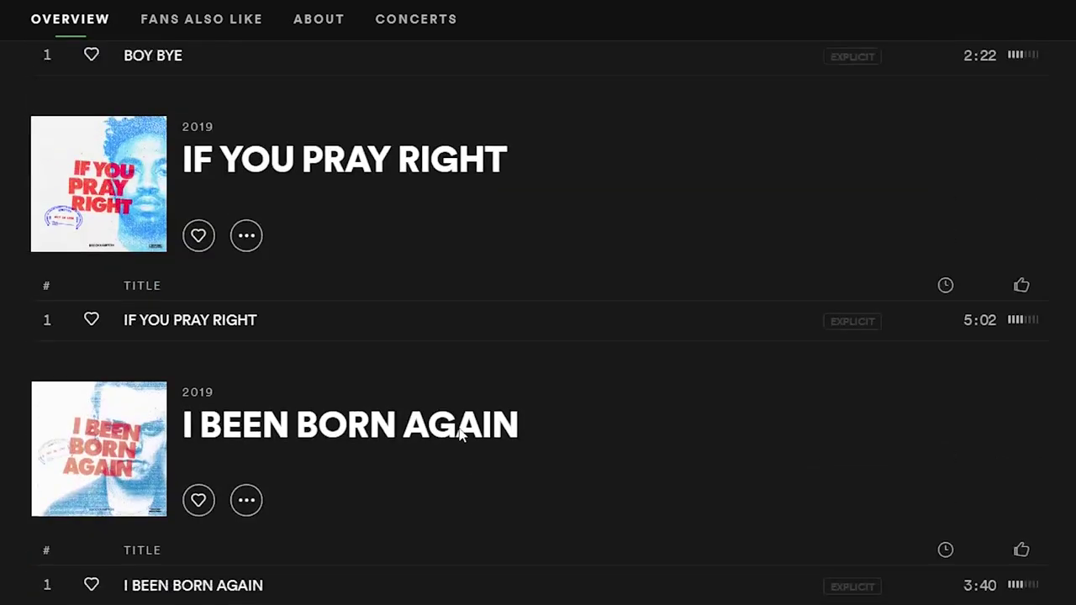
pyautogui.scroll(10, 459, 433)
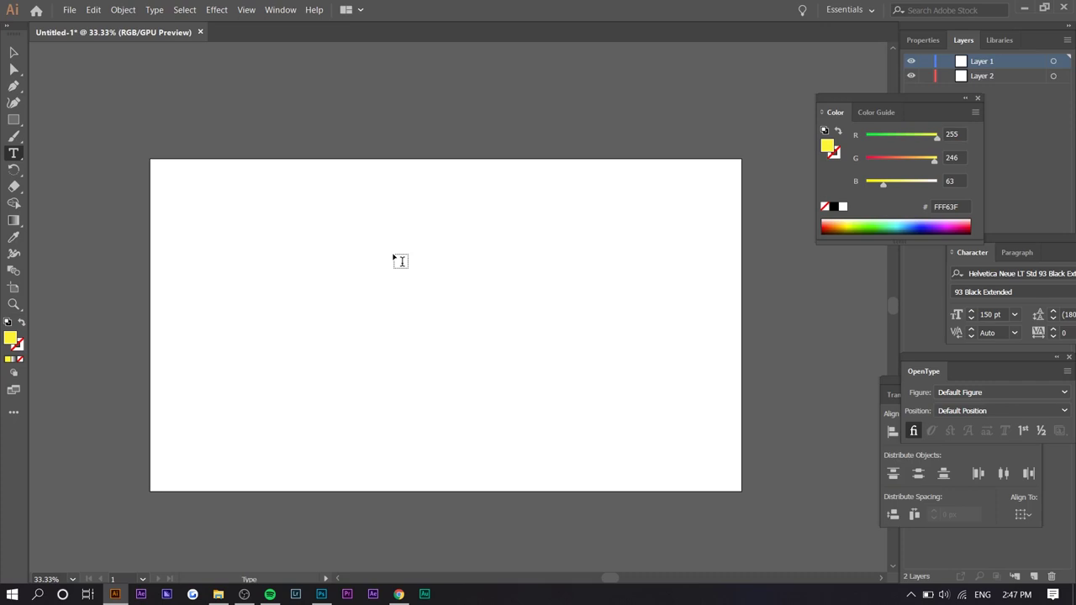
# Add the text "SUGAR" in 150 pt black extended type and place it in the upper part of the artboard
pyautogui.click(397, 258)
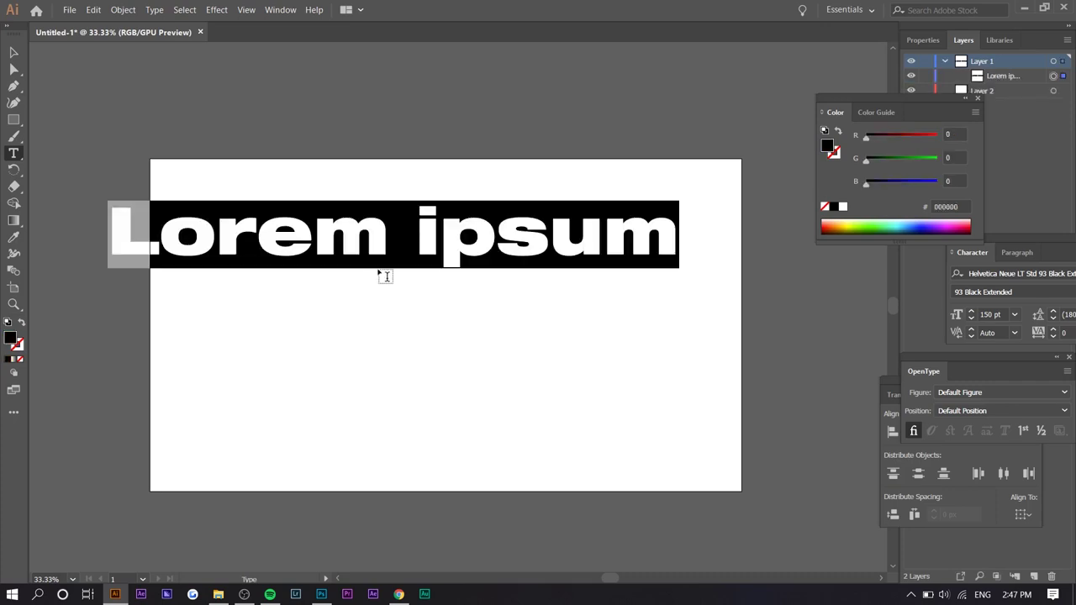
pyautogui.write('SUGAR')
pyautogui.click(13, 52)
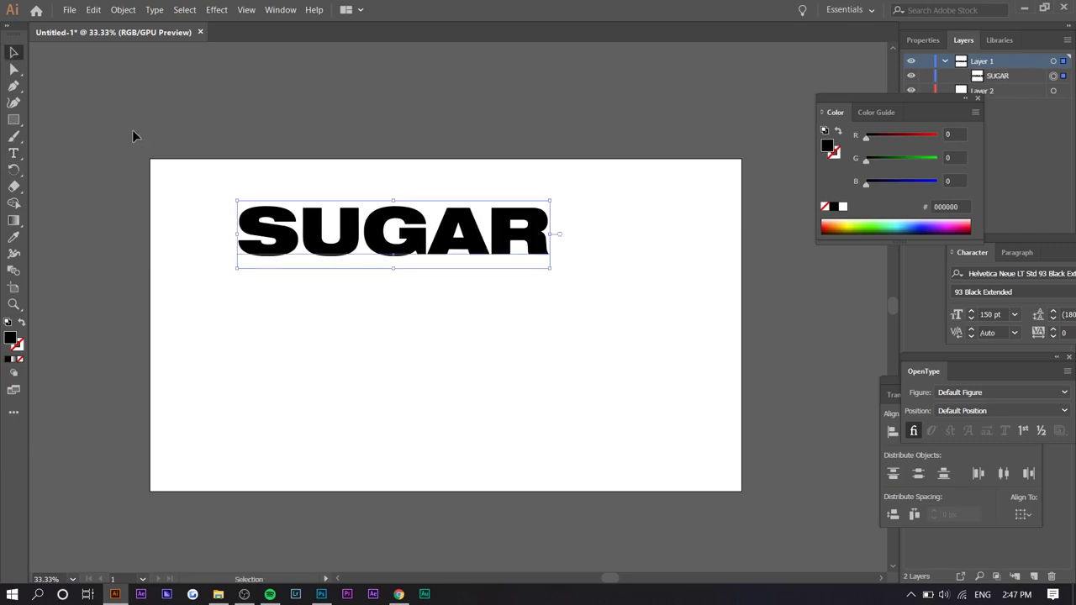
pyautogui.moveTo(465, 243); pyautogui.dragTo(484, 256)
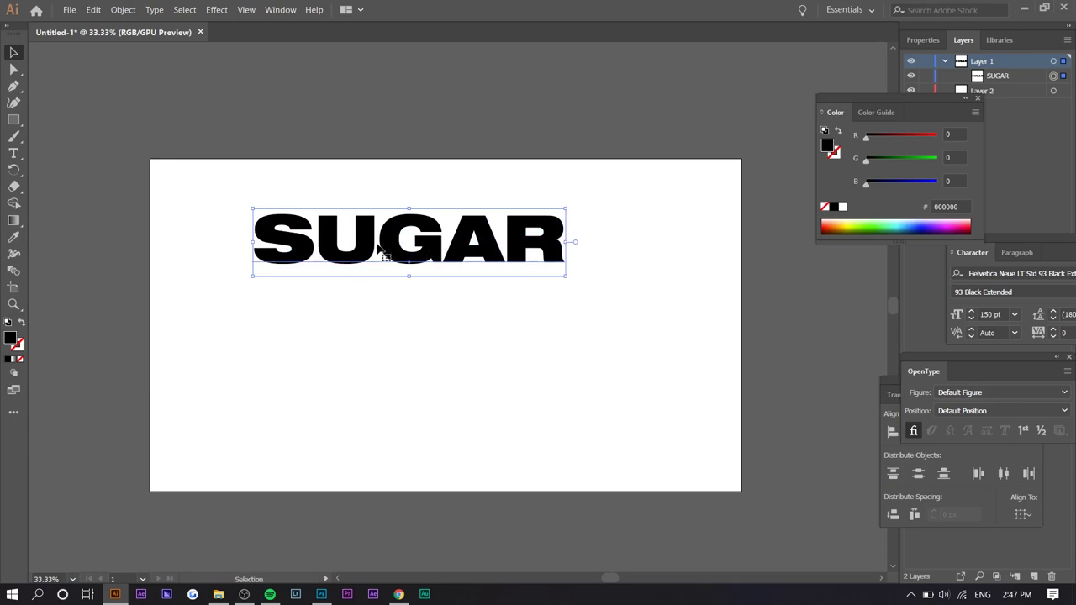
# Duplicate the SUGAR text twice and stagger the three words in rows down the artboard, with the middle one shifted left
pyautogui.press('a')
pyautogui.hotkey('ctrl', 'c')
pyautogui.hotkey('ctrl', 'v')
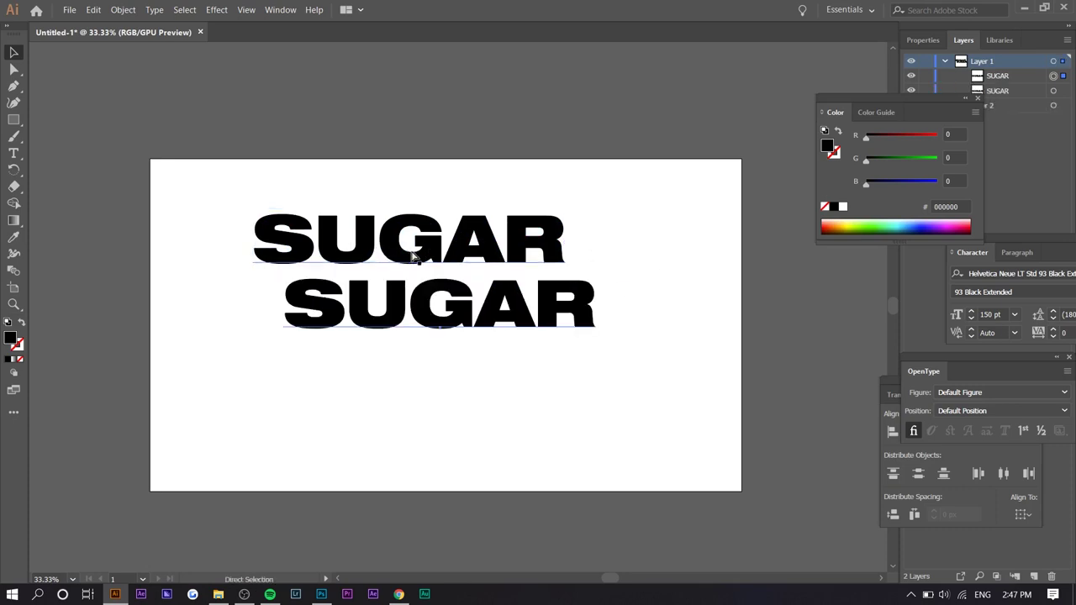
pyautogui.press('v')
pyautogui.moveTo(467, 323); pyautogui.dragTo(407, 316)
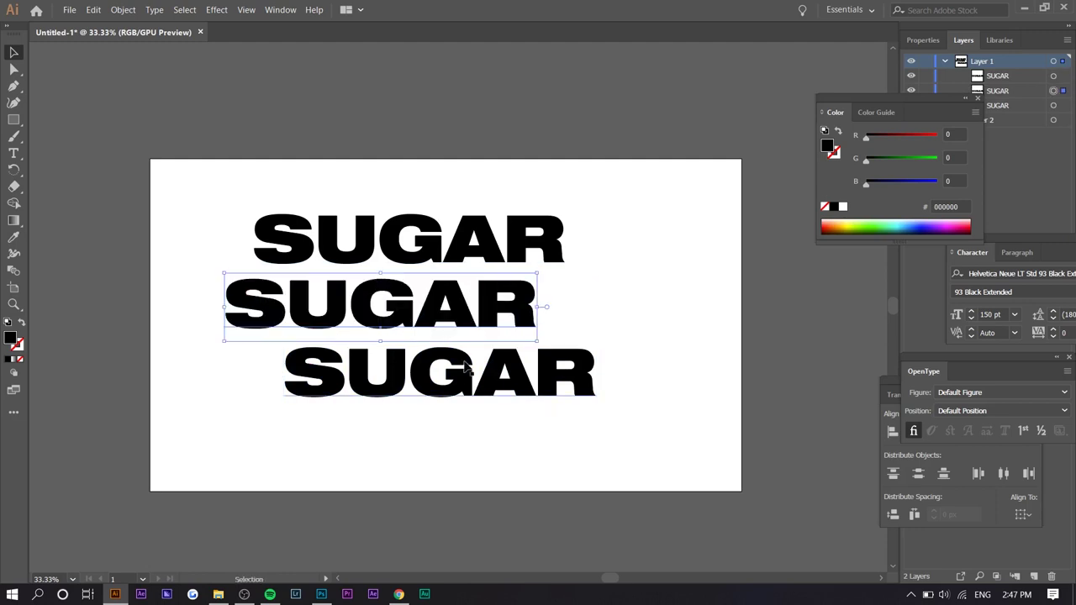
pyautogui.moveTo(463, 361); pyautogui.dragTo(481, 367)
pyautogui.moveTo(487, 239); pyautogui.dragTo(504, 238)
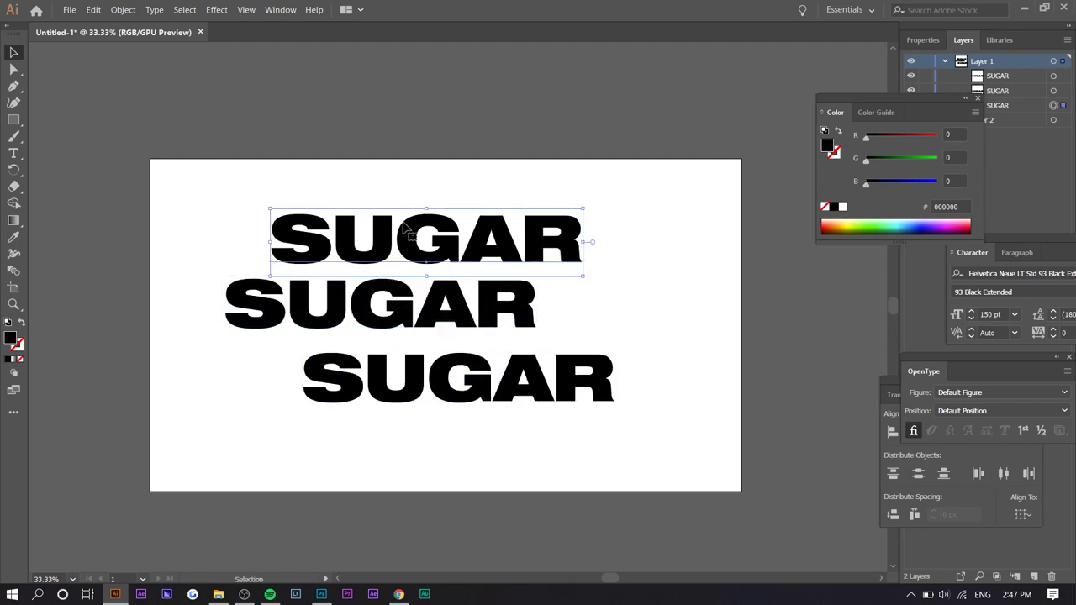
pyautogui.moveTo(405, 227); pyautogui.dragTo(413, 224)
# Colour the top SUGAR yellow (E9E600) and the middle SUGAR dark green (006A17)
pyautogui.doubleClick(443, 227)
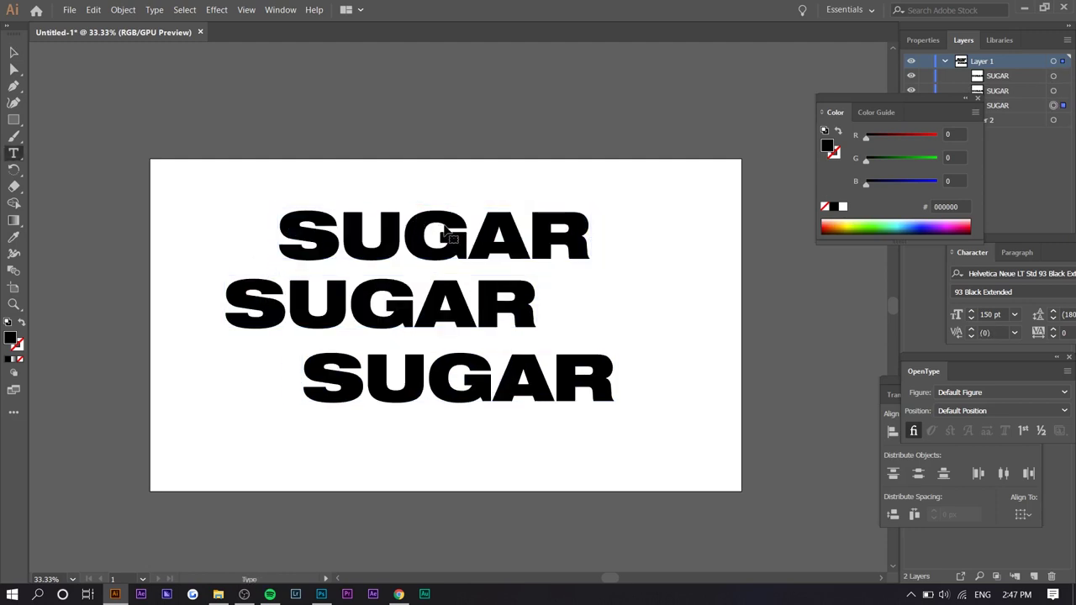
pyautogui.doubleClick(447, 232)
pyautogui.click(848, 222)
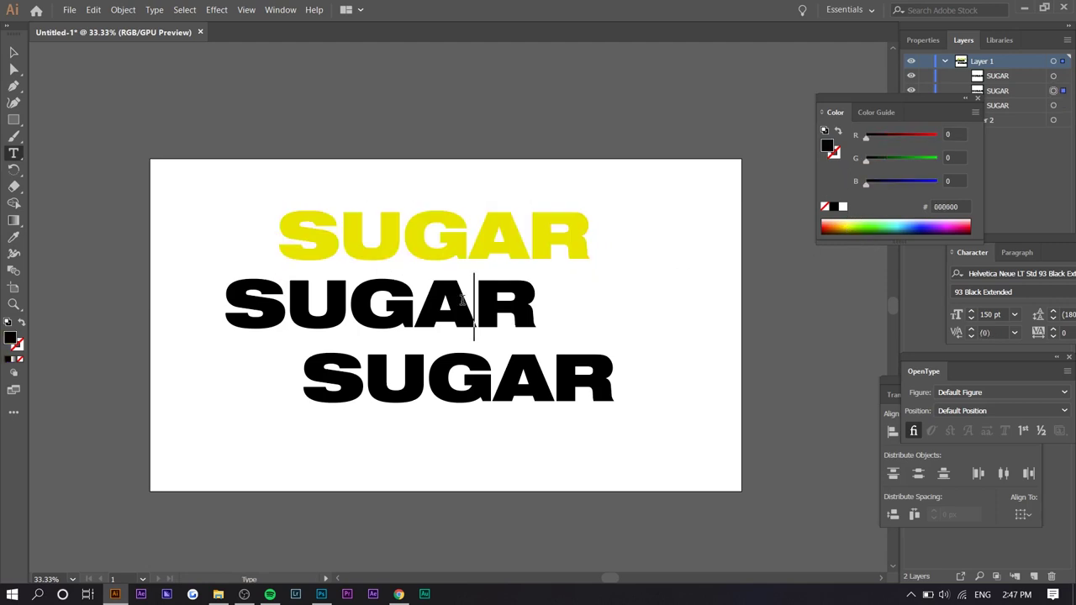
pyautogui.doubleClick(463, 300)
pyautogui.click(881, 224)
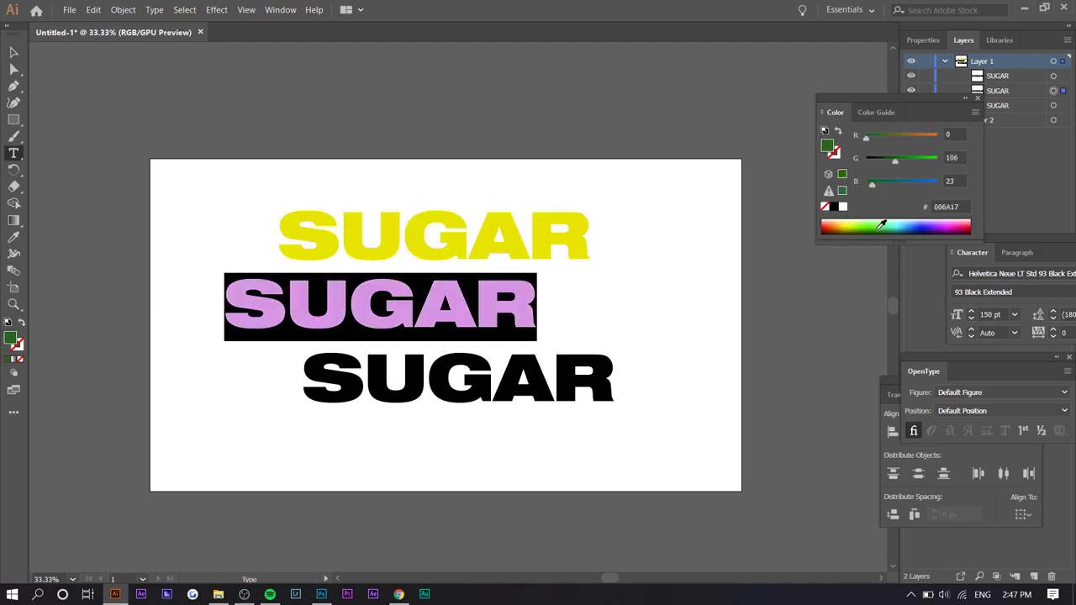
# Colour the bottom SUGAR bright blue (15ACFF)
pyautogui.click(454, 397)
pyautogui.doubleClick(421, 382)
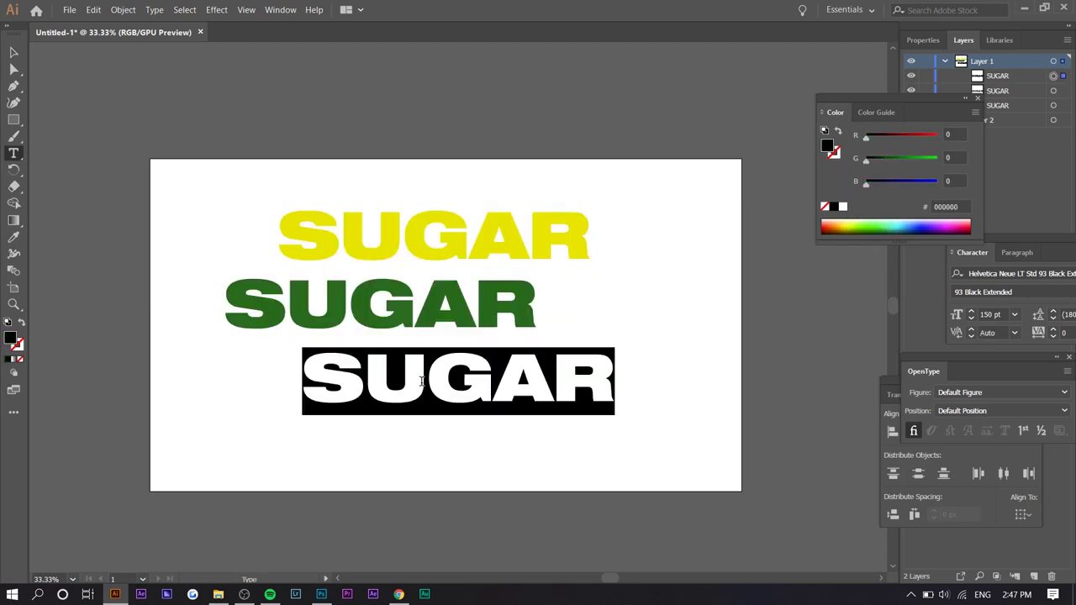
pyautogui.click(896, 223)
pyautogui.click(716, 282)
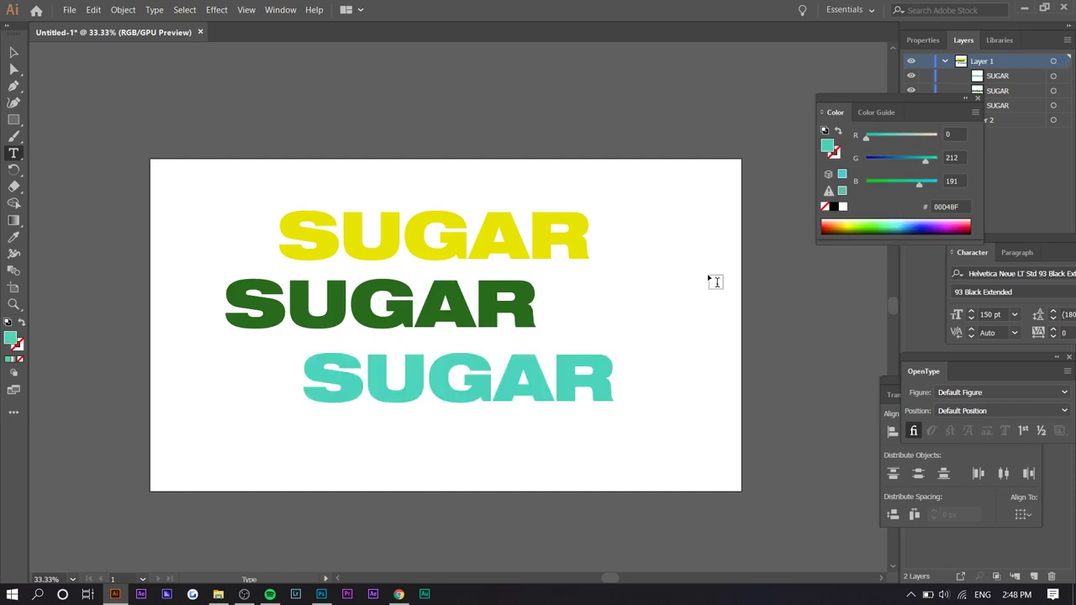
pyautogui.doubleClick(541, 374)
pyautogui.moveTo(901, 221); pyautogui.dragTo(907, 223)
pyautogui.click(495, 378)
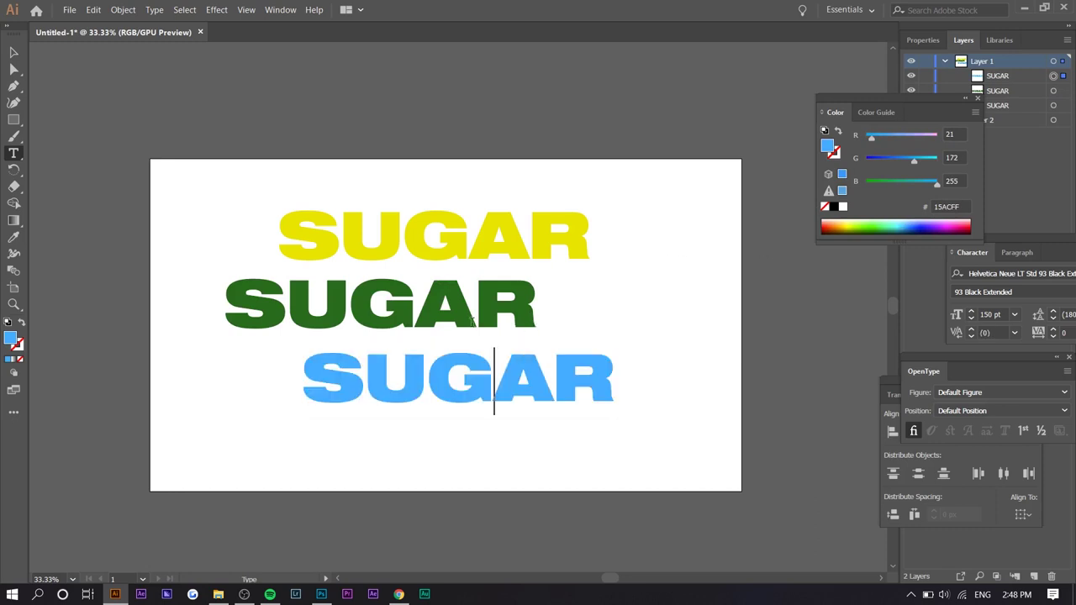
# Widen the zigzag layout by moving the green SUGAR slightly left and the yellow SUGAR up and to the right
pyautogui.click(349, 286)
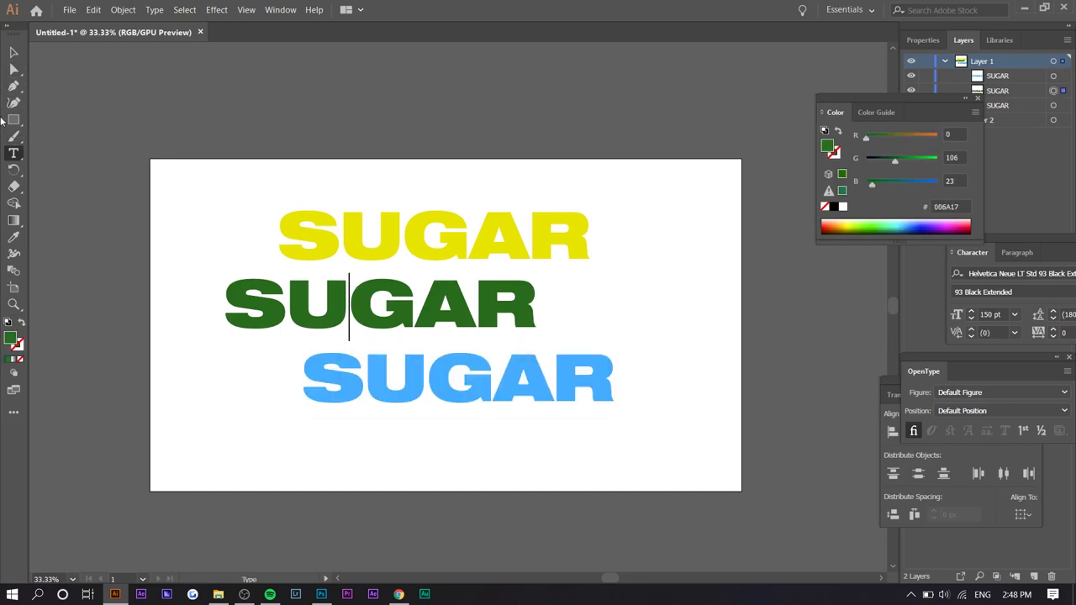
pyautogui.click(14, 52)
pyautogui.moveTo(464, 307); pyautogui.dragTo(451, 308)
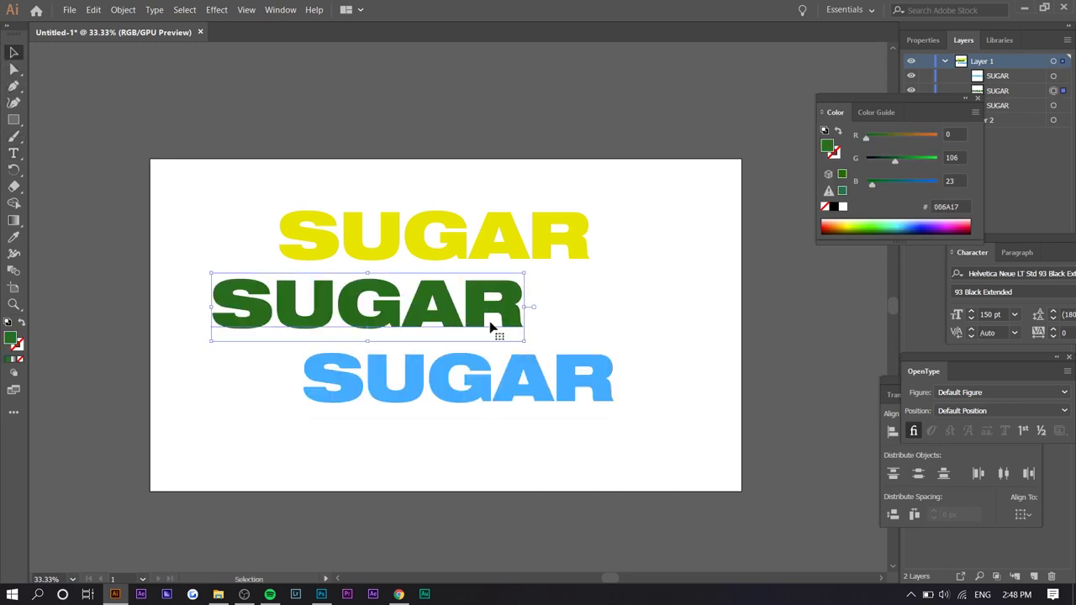
pyautogui.hotkey('ctrl', 'shift', 'a')
pyautogui.moveTo(550, 252); pyautogui.dragTo(535, 232)
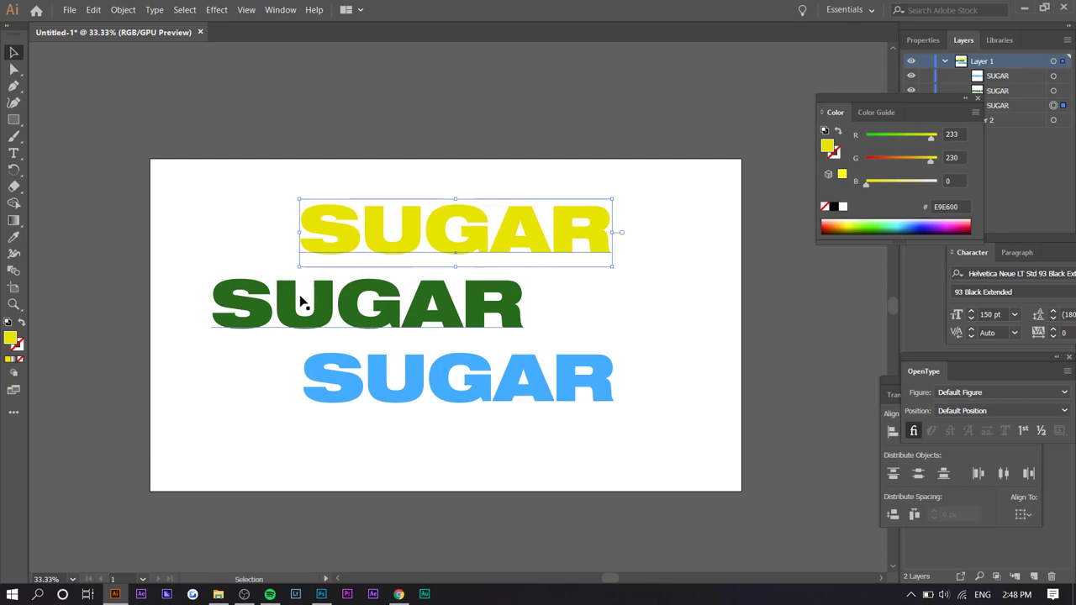
pyautogui.click(673, 312)
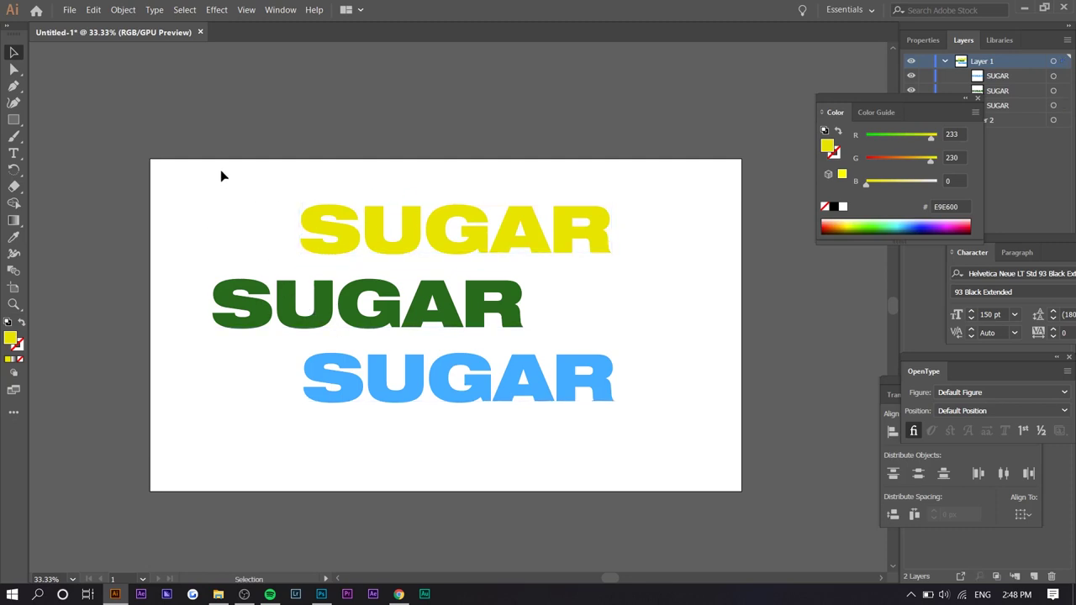
# Select all three SUGAR words and set the Blend tool's spacing to Specified Steps with 100 steps
pyautogui.moveTo(174, 176); pyautogui.dragTo(670, 410)
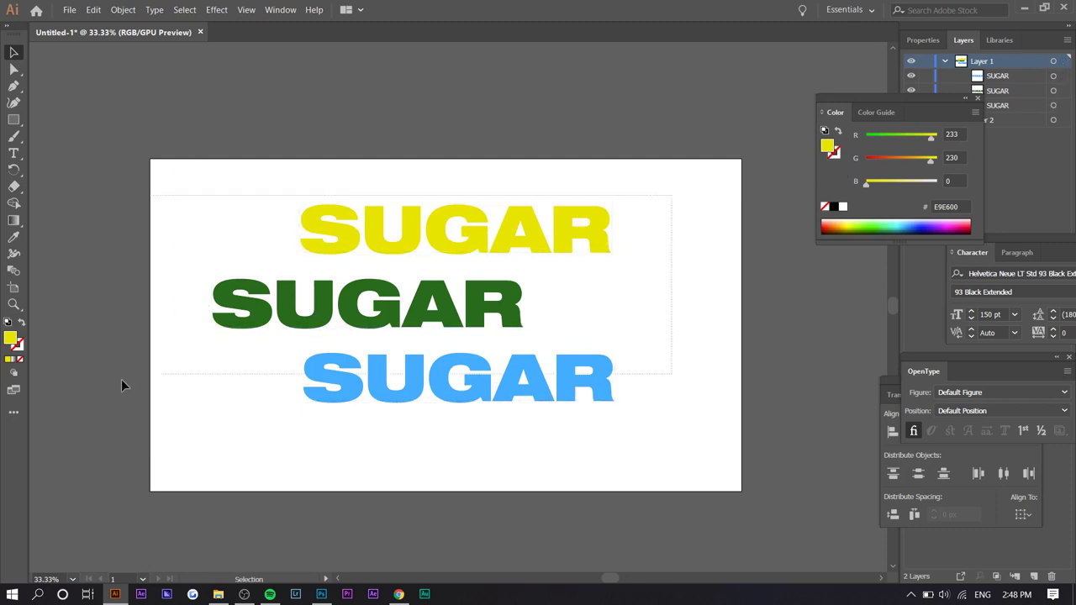
pyautogui.click(649, 220)
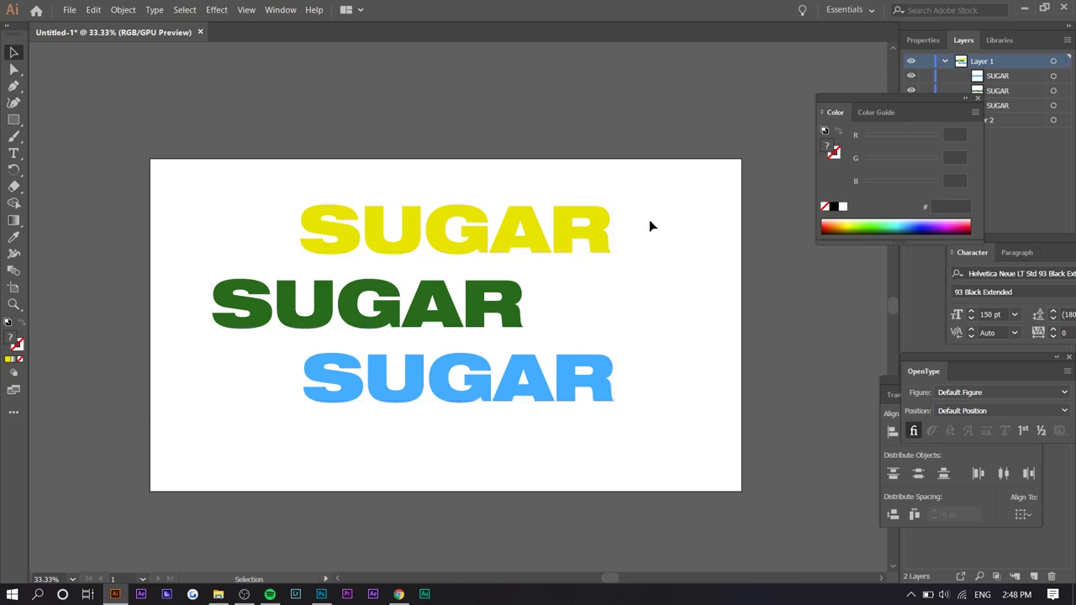
pyautogui.click(599, 241)
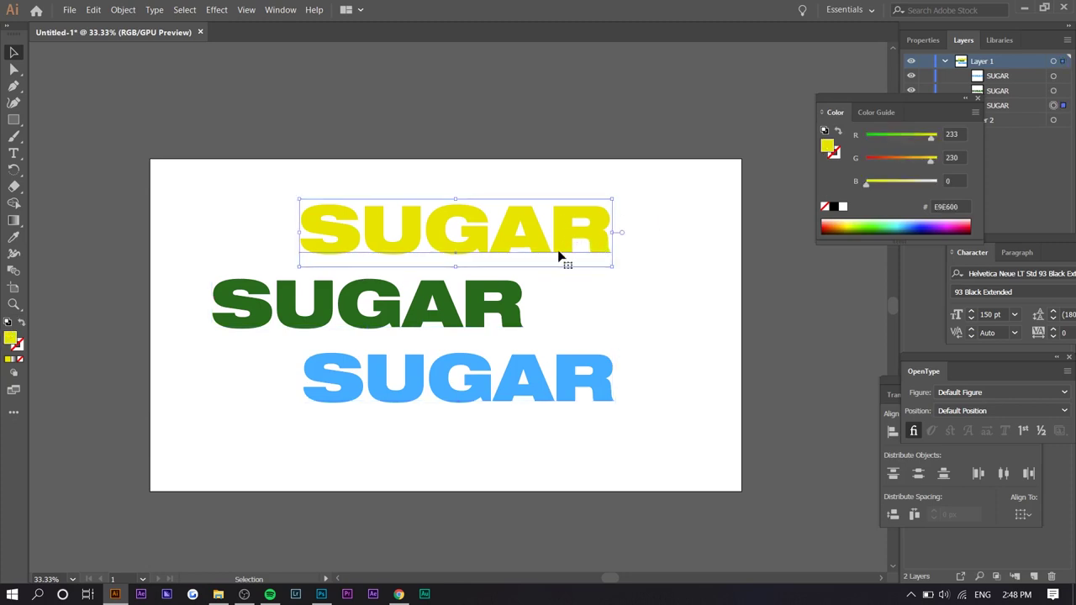
pyautogui.keyDown('shift'); pyautogui.click(504, 306); pyautogui.keyUp('shift')
pyautogui.keyDown('shift'); pyautogui.click(527, 375); pyautogui.keyUp('shift')
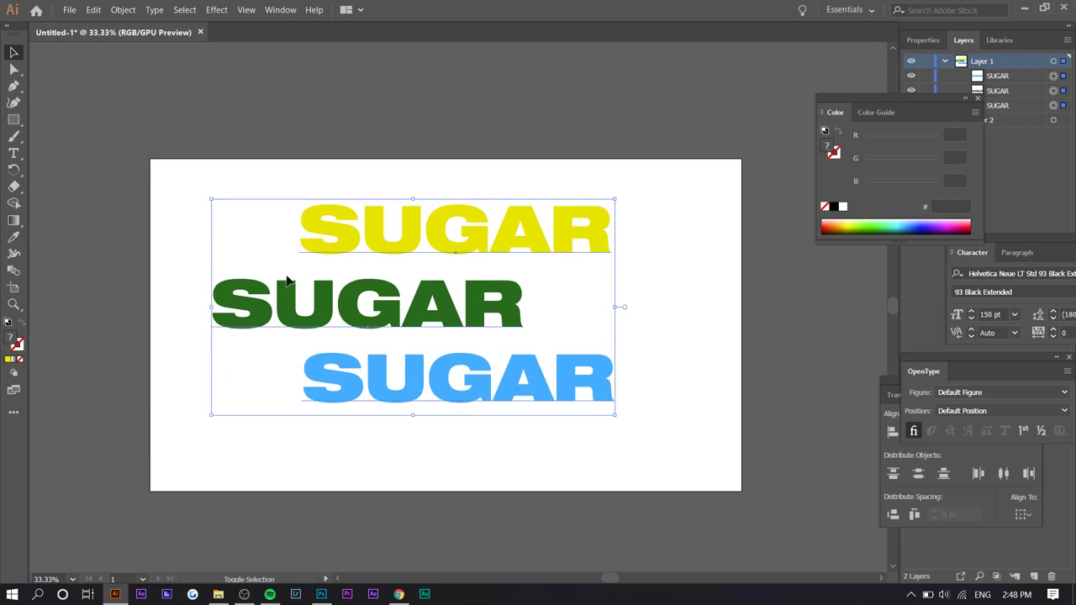
pyautogui.doubleClick(13, 269)
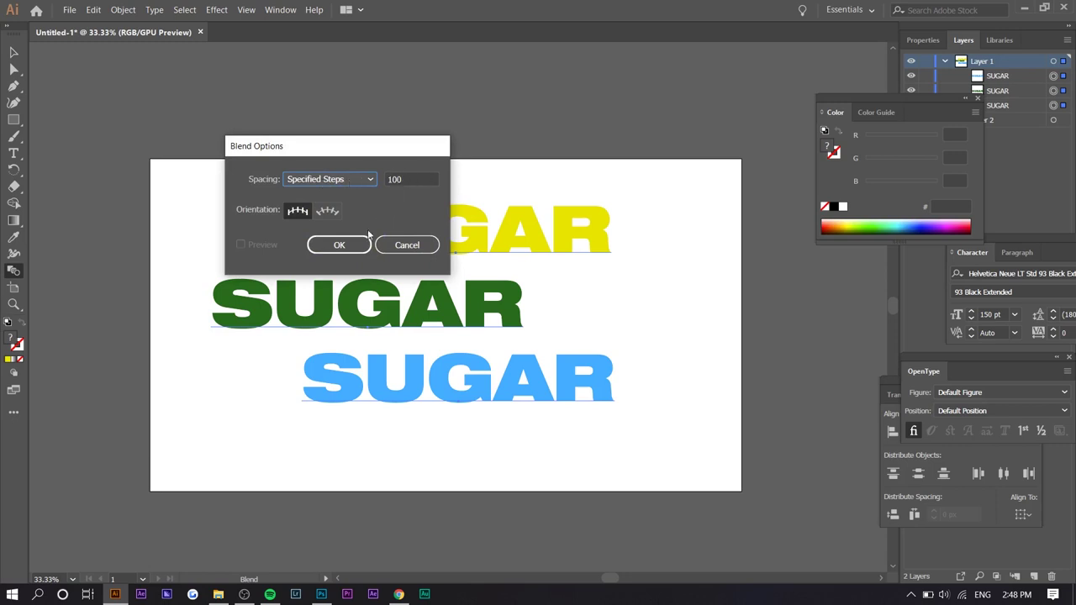
pyautogui.click(342, 244)
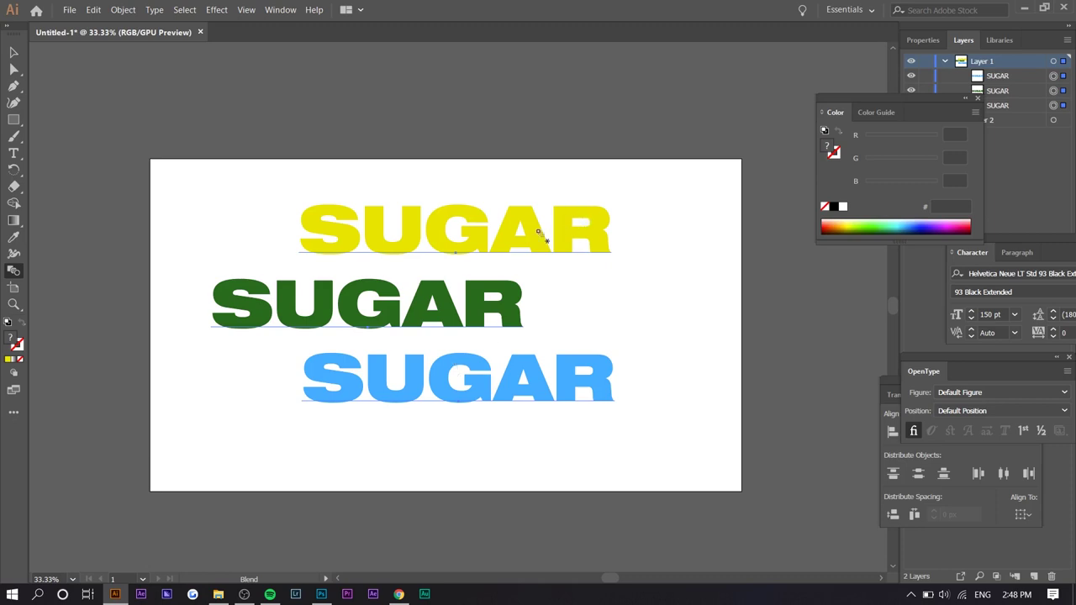
# Try blending the yellow SUGAR into the blue one and on into the green one, and undo the blend
pyautogui.click(523, 365)
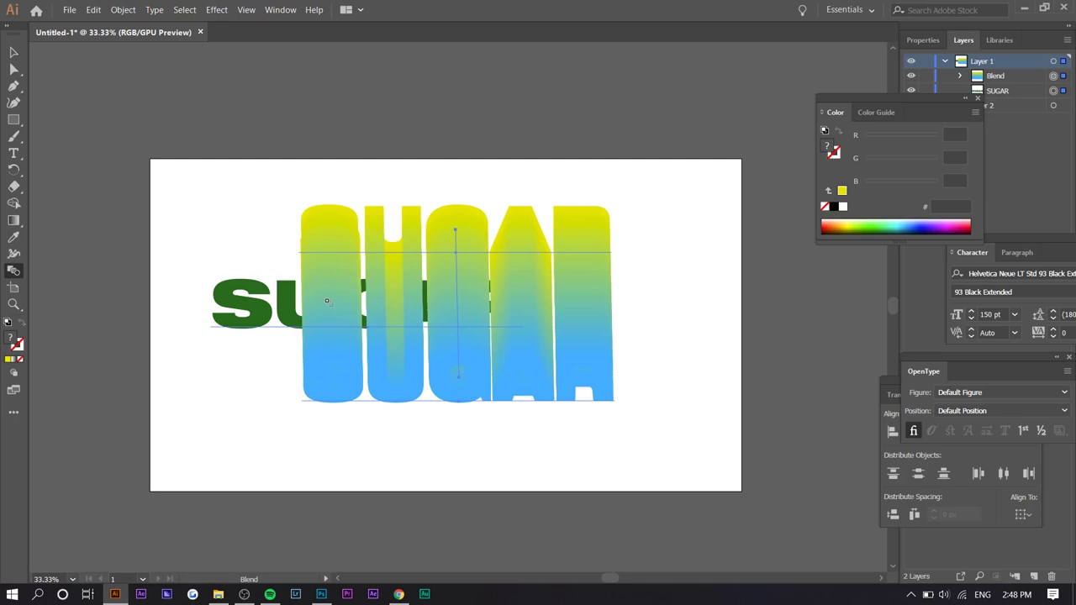
pyautogui.click(284, 318)
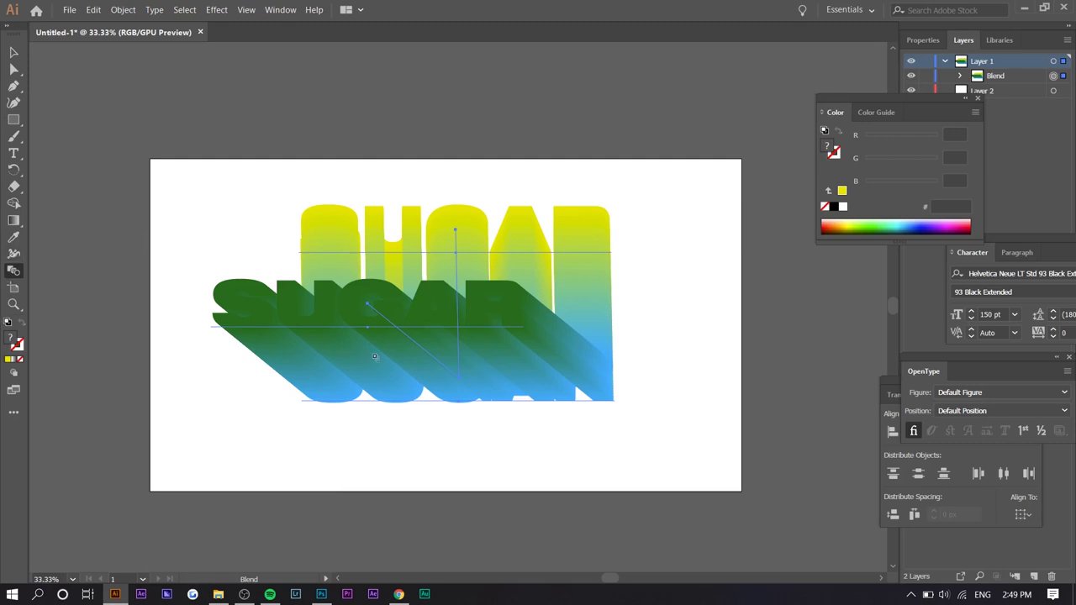
pyautogui.hotkey('ctrl', 'z')
pyautogui.hotkey('ctrl', 'z')
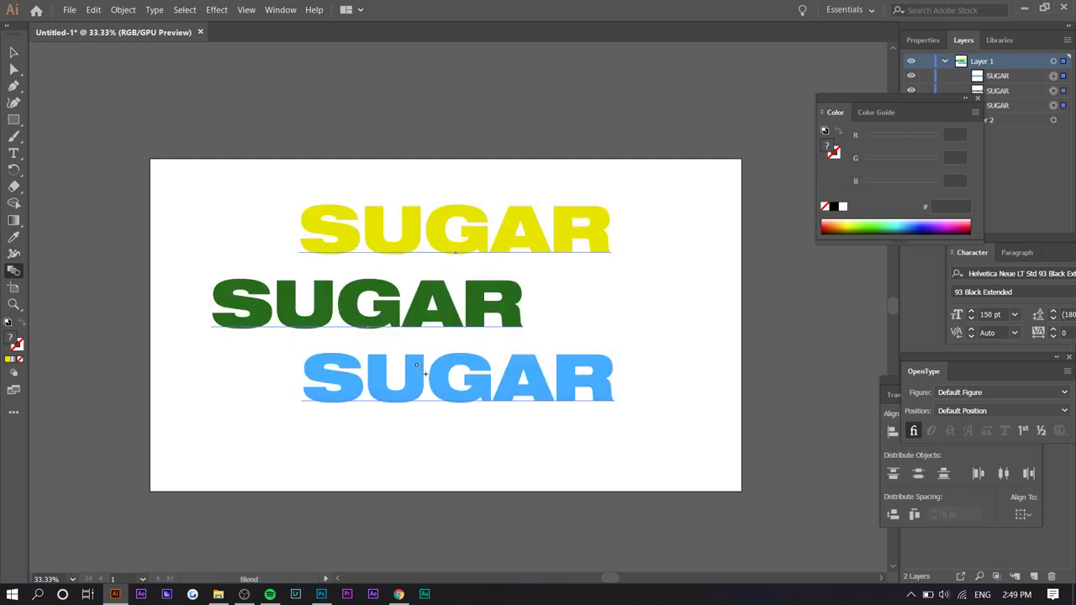
# Try blending the words with blue in the middle of the sequence and yellow in front, and undo the blend
pyautogui.click(416, 365)
pyautogui.click(480, 240)
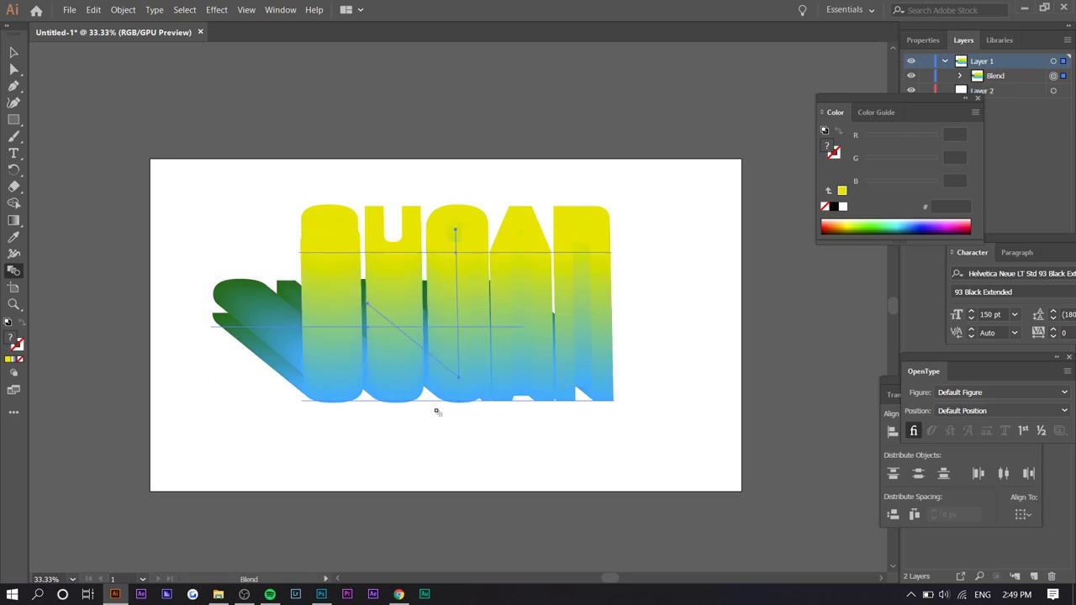
pyautogui.hotkey('ctrl', 'z')
pyautogui.hotkey('ctrl', 'z')
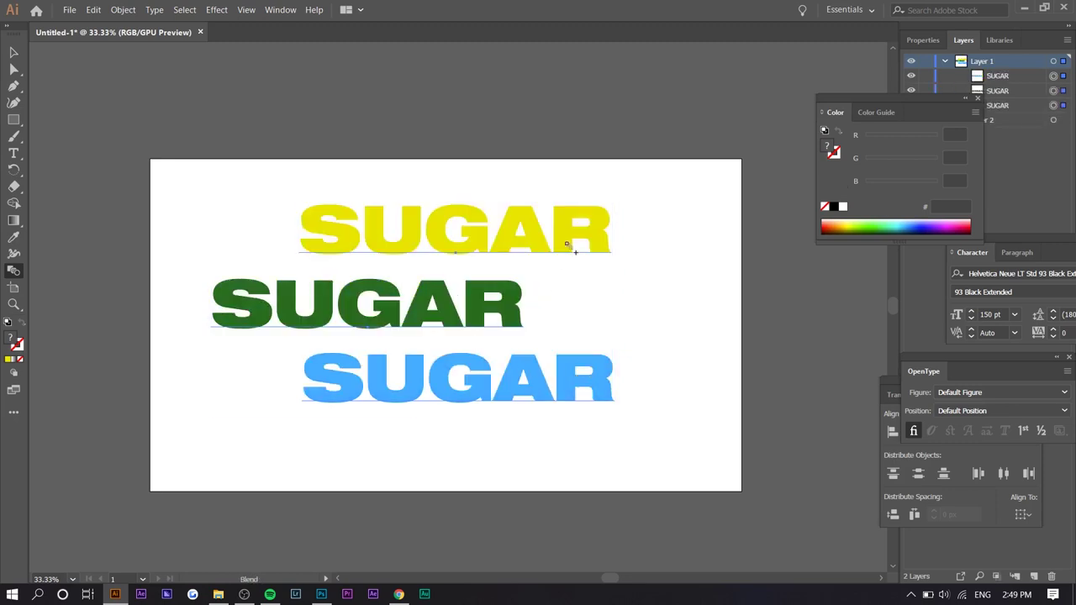
# Try blending the words with yellow as the link between green and blue, and undo the blend
pyautogui.click(568, 246)
pyautogui.click(289, 312)
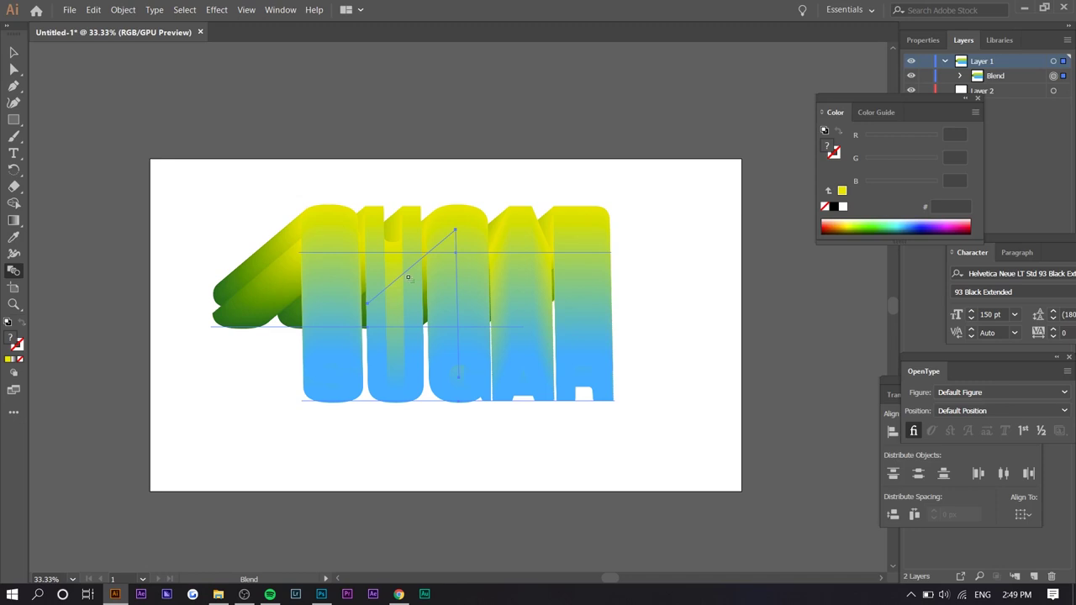
pyautogui.hotkey('ctrl', 'z')
pyautogui.hotkey('ctrl', 'z')
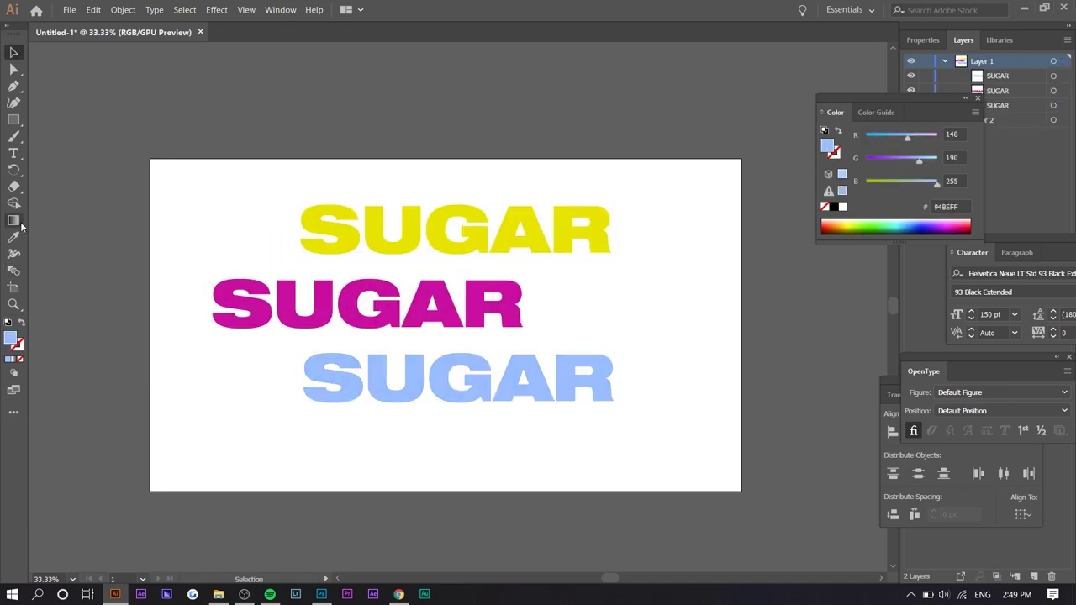
# Select all three SUGAR words and confirm the Blend tool's spacing of Specified Steps with 100 steps
pyautogui.hotkey('ctrl', 'a')
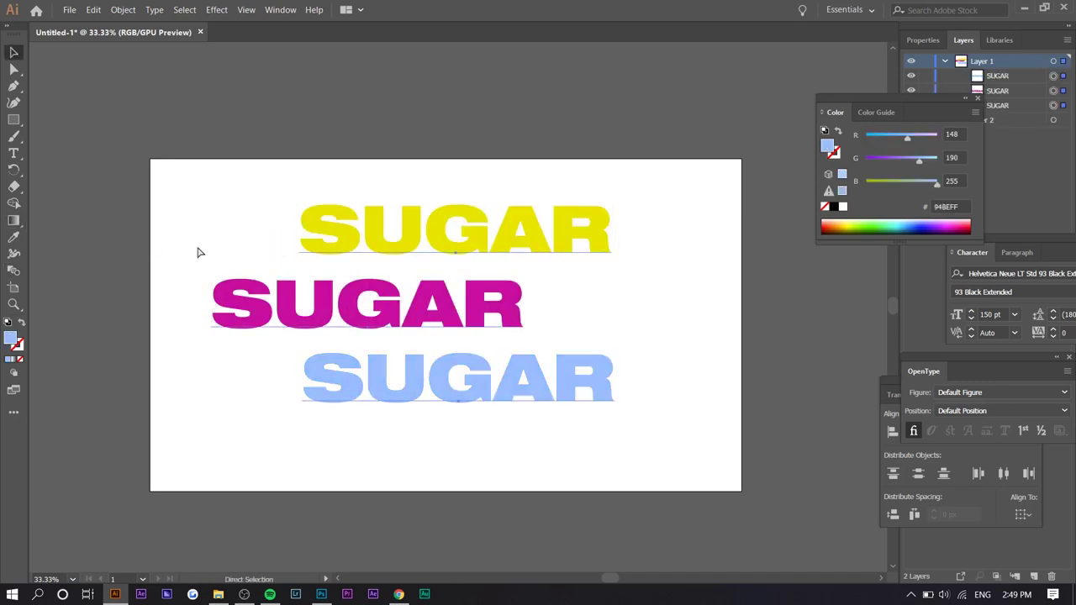
pyautogui.doubleClick(13, 270)
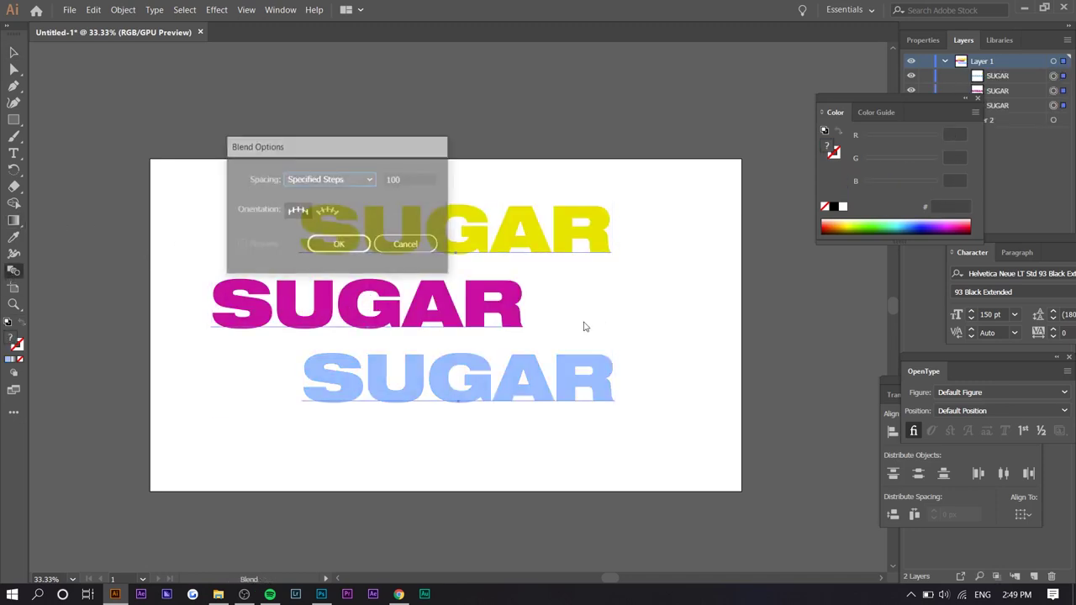
pyautogui.click(338, 245)
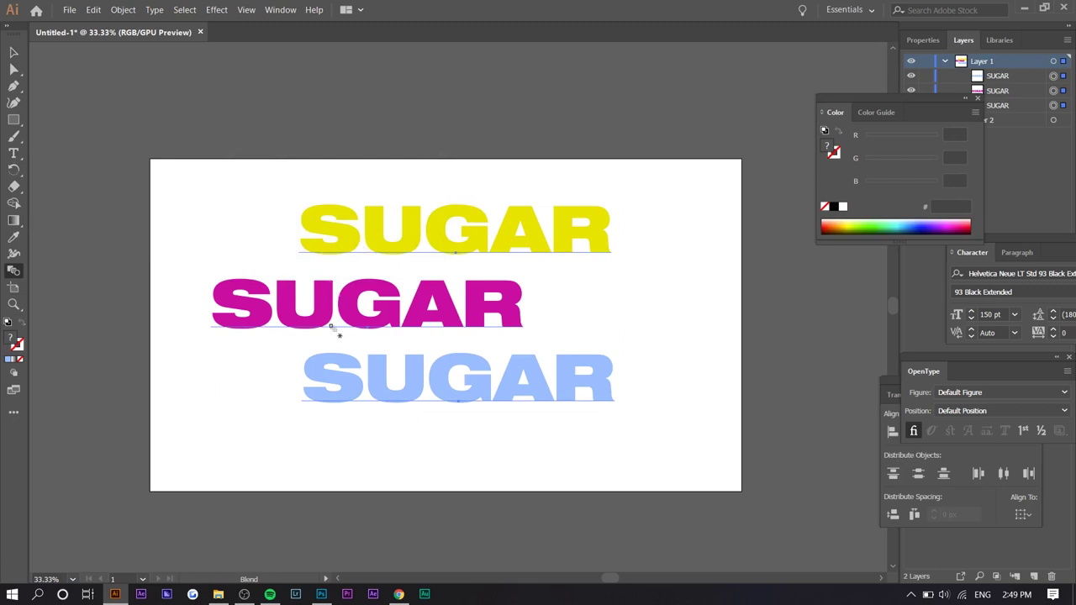
# Try blending the magenta SUGAR into the blue one and on into the yellow one, and undo the blend
pyautogui.click(371, 365)
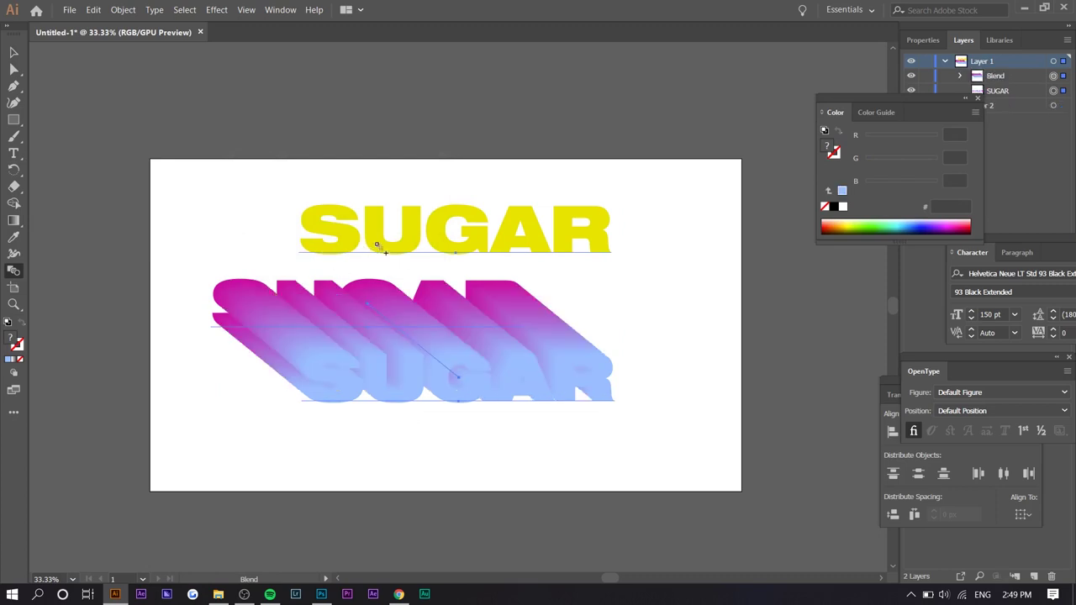
pyautogui.click(381, 244)
pyautogui.hotkey('ctrl', 'z')
pyautogui.hotkey('ctrl', 'z')
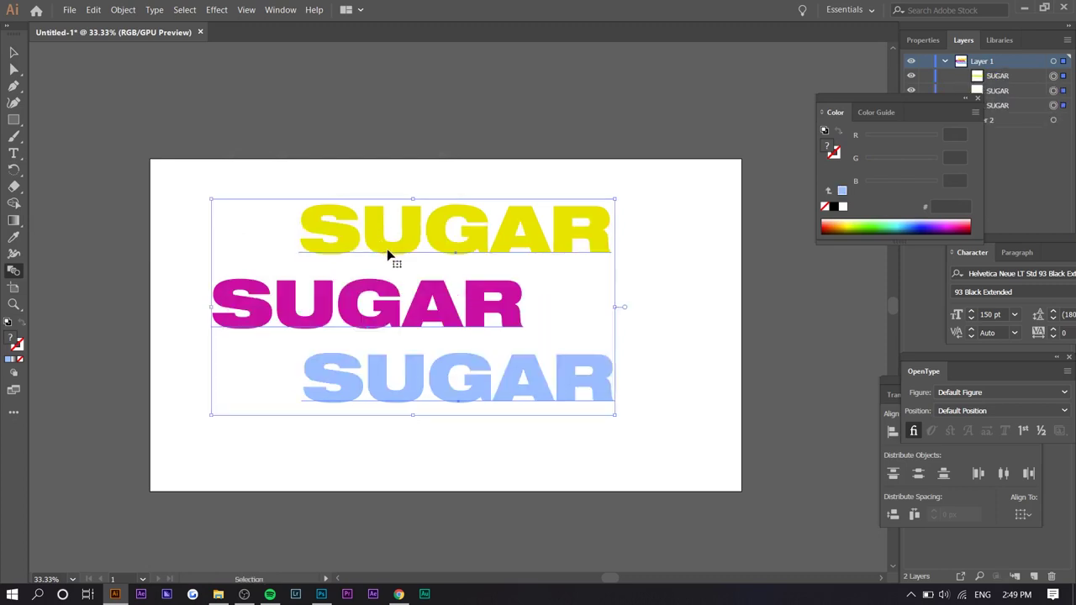
# Blend the yellow SUGAR into the magenta one and on into the blue one in front
pyautogui.click(391, 313)
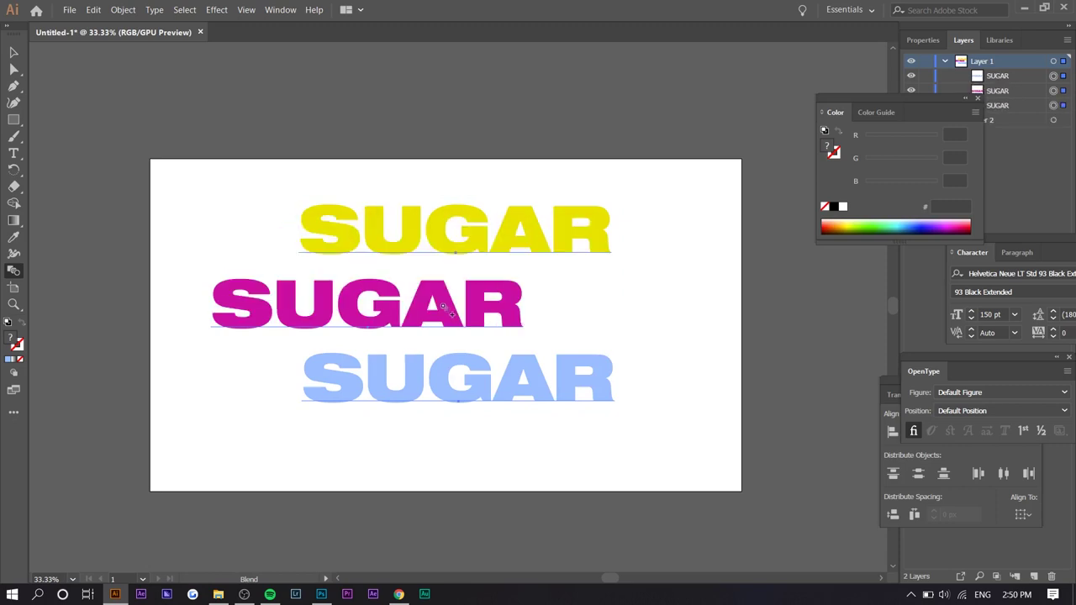
pyautogui.click(480, 384)
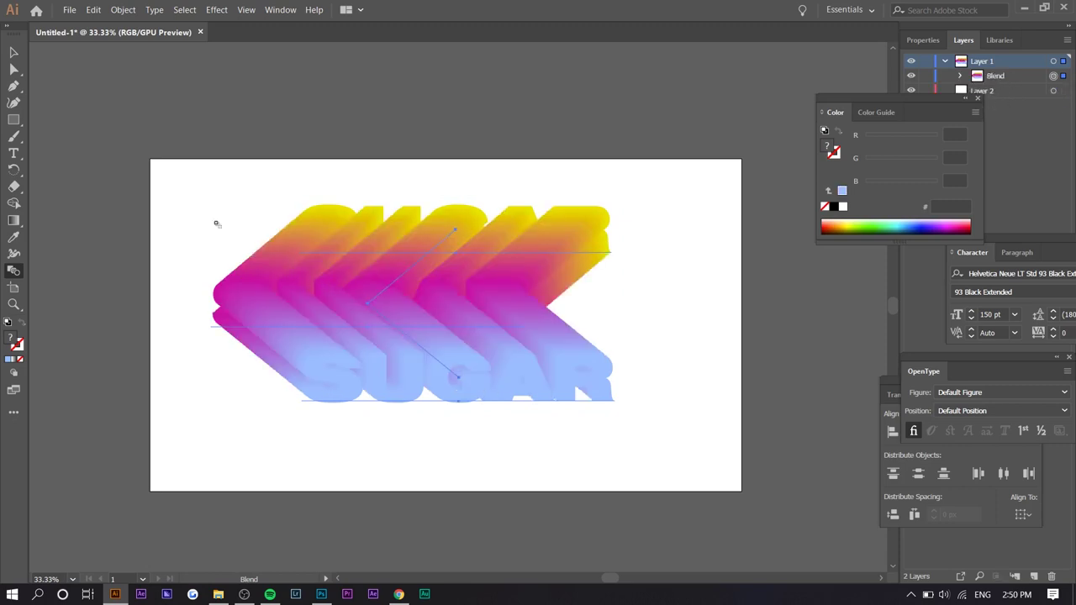
# Reposition the blend spine's anchor points so blue sits above magenta and yellow trails below and to the right
pyautogui.click(13, 71)
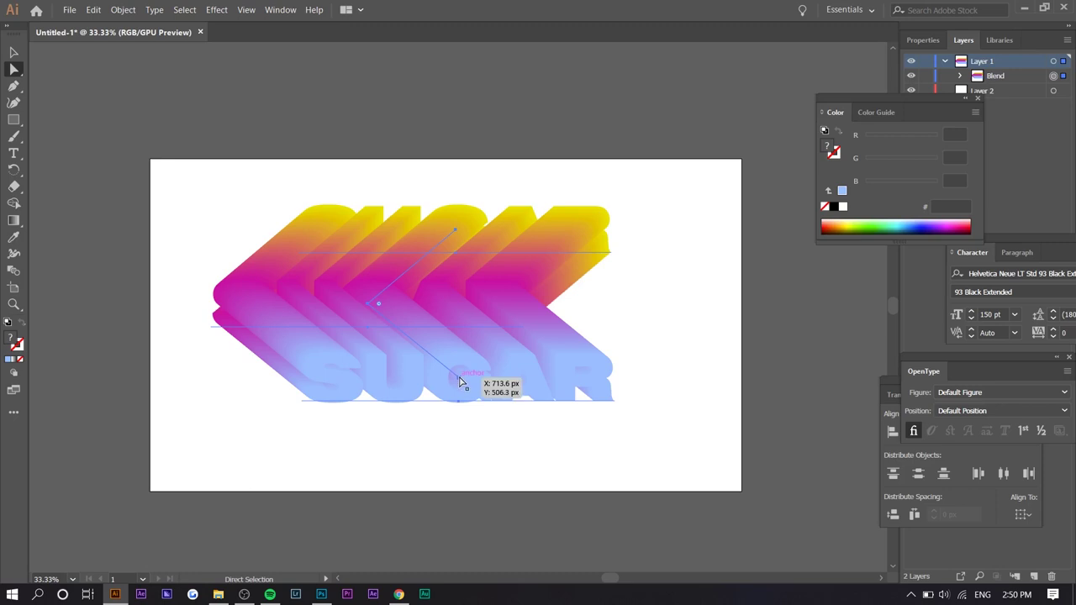
pyautogui.moveTo(460, 381); pyautogui.dragTo(461, 380)
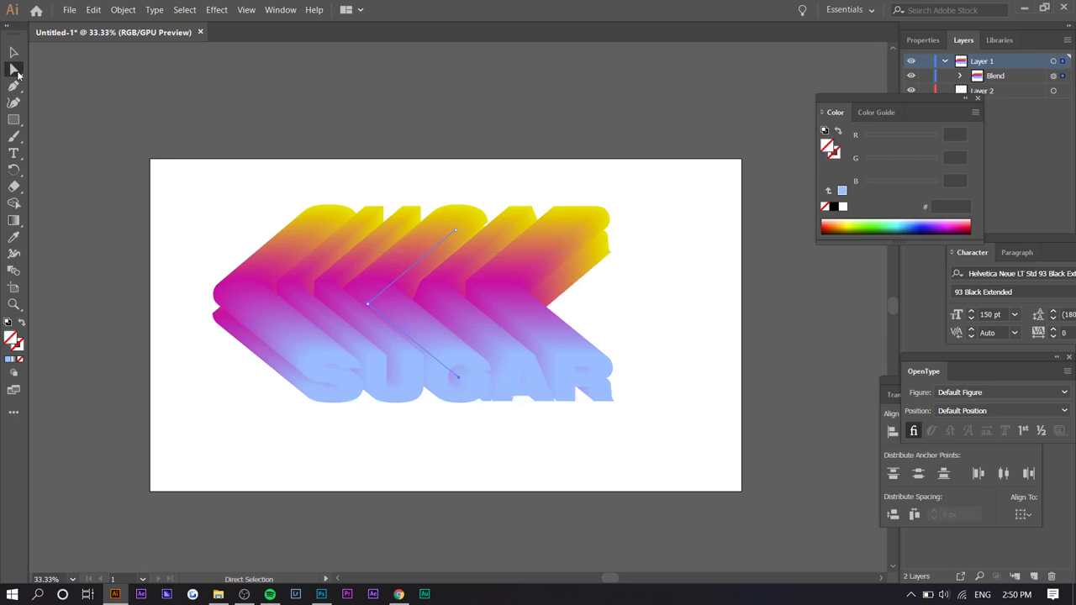
pyautogui.moveTo(457, 377); pyautogui.dragTo(327, 374)
pyautogui.moveTo(368, 304)
pyautogui.mouseDown()
pyautogui.moveTo(430, 319)
pyautogui.moveTo(510, 377)
pyautogui.moveTo(485, 336)
pyautogui.moveTo(516, 379)
pyautogui.moveTo(392, 285)
pyautogui.moveTo(386, 298)
pyautogui.mouseUp()
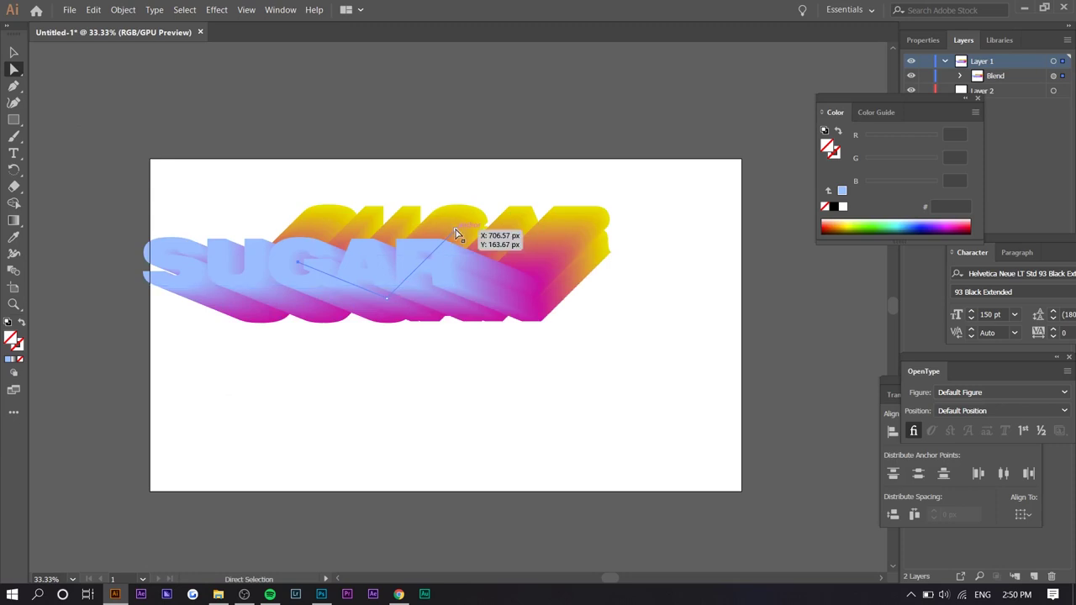
pyautogui.moveTo(455, 230); pyautogui.dragTo(445, 365)
pyautogui.moveTo(451, 318); pyautogui.dragTo(333, 327)
pyautogui.moveTo(326, 264); pyautogui.dragTo(316, 272)
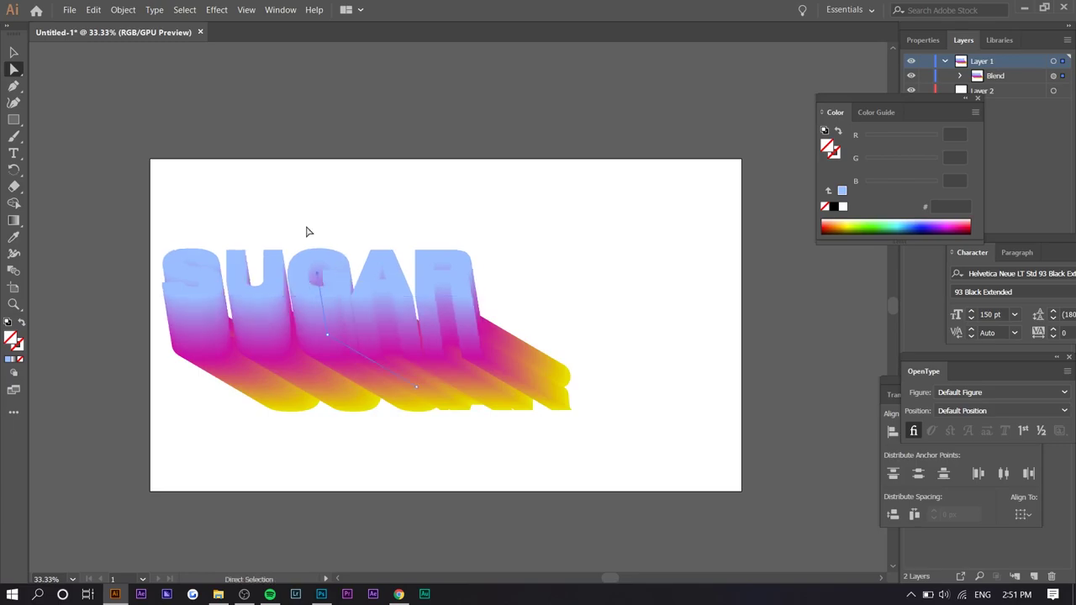
# Switch to Spotify and examine the layered lettering on the BROCKHAMPTON single covers GOLD and GUMMY
pyautogui.hotkey('alt', 'Tab')
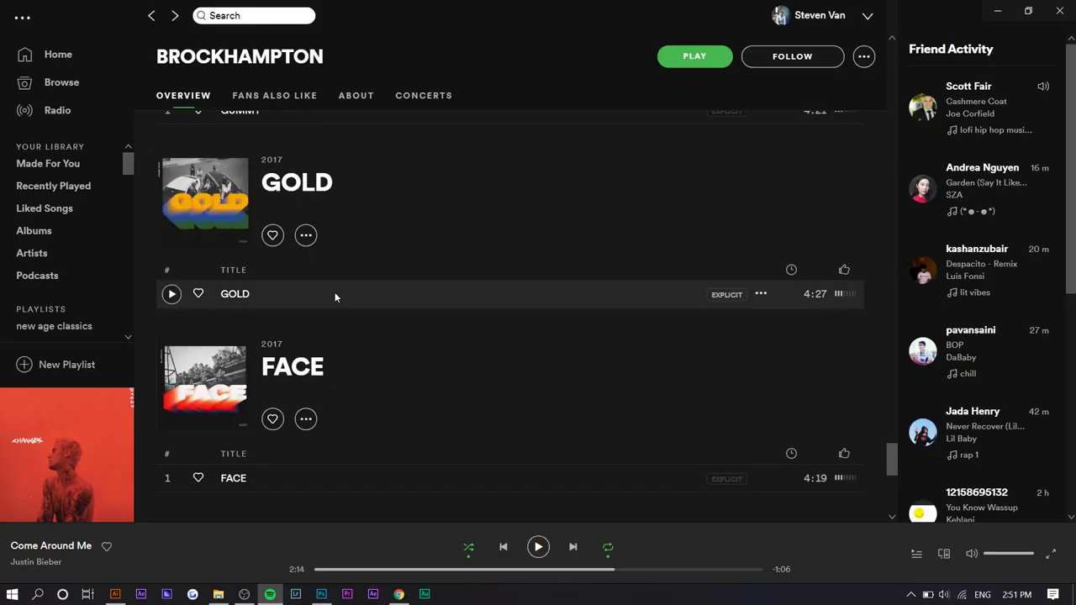
pyautogui.scroll(1, 353, 117)
pyautogui.scroll(1, 394, 244)
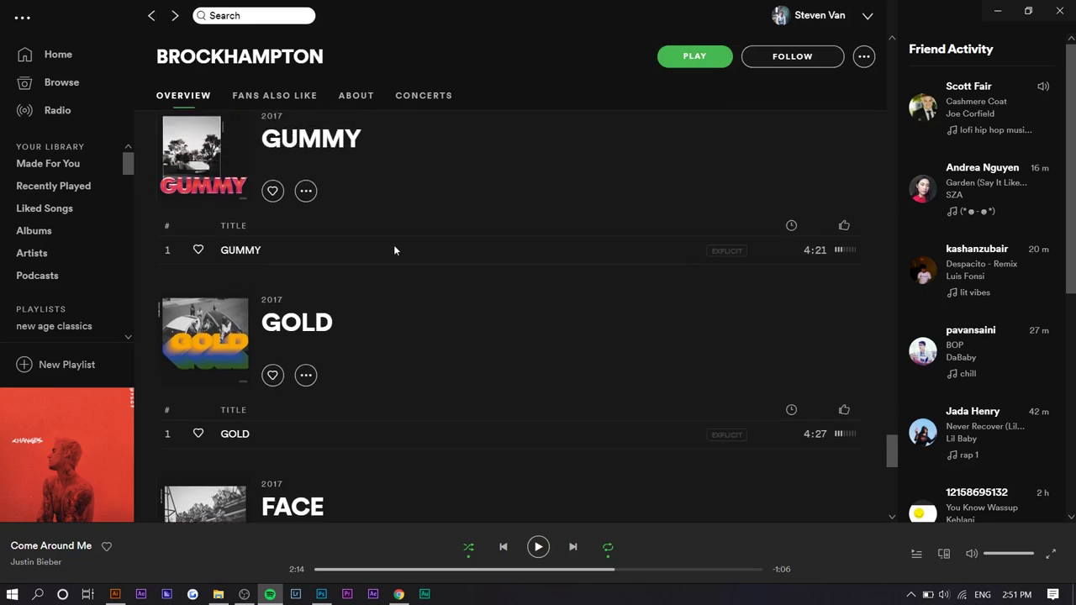
pyautogui.hotkey('alt', 'Tab')
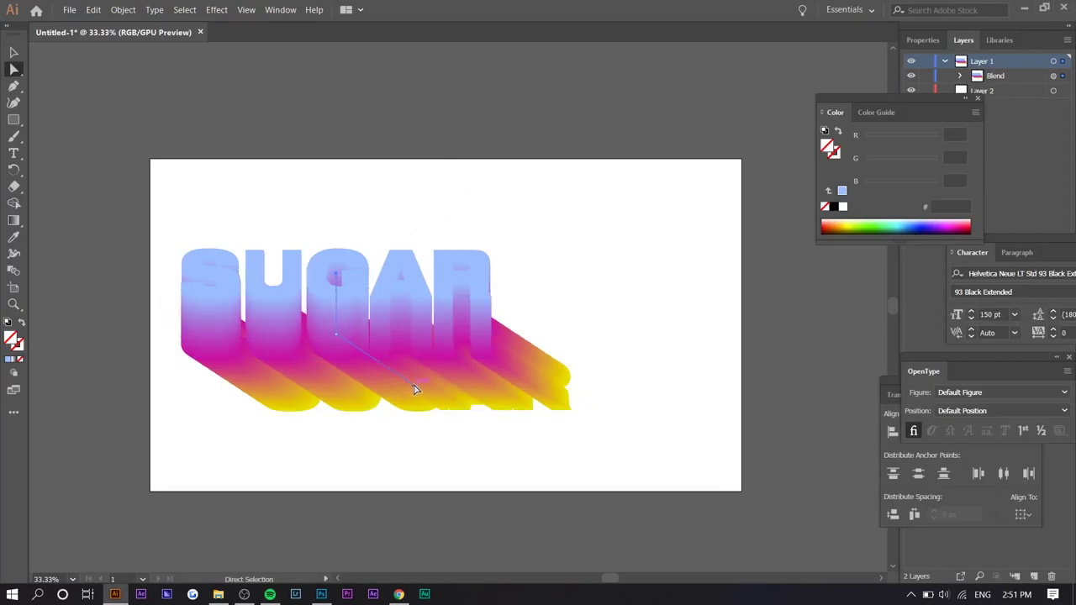
# Recolour the blend with a pale blue top word, purple D155FF middle and pale green CDFF94 bottom, and move the green word closer to the purple
pyautogui.moveTo(413, 389); pyautogui.dragTo(374, 385)
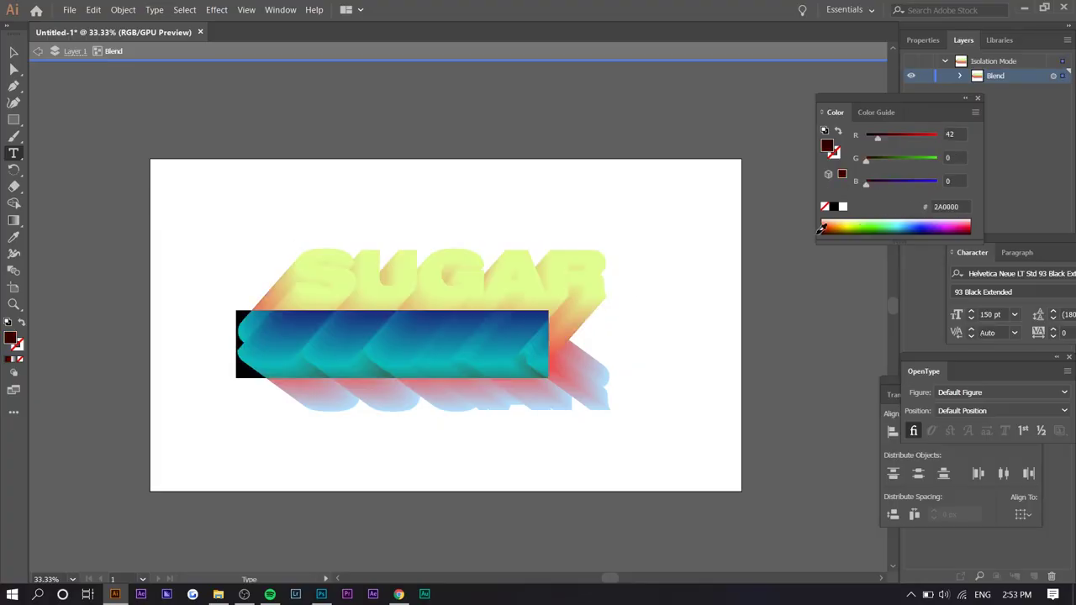
pyautogui.click(497, 267)
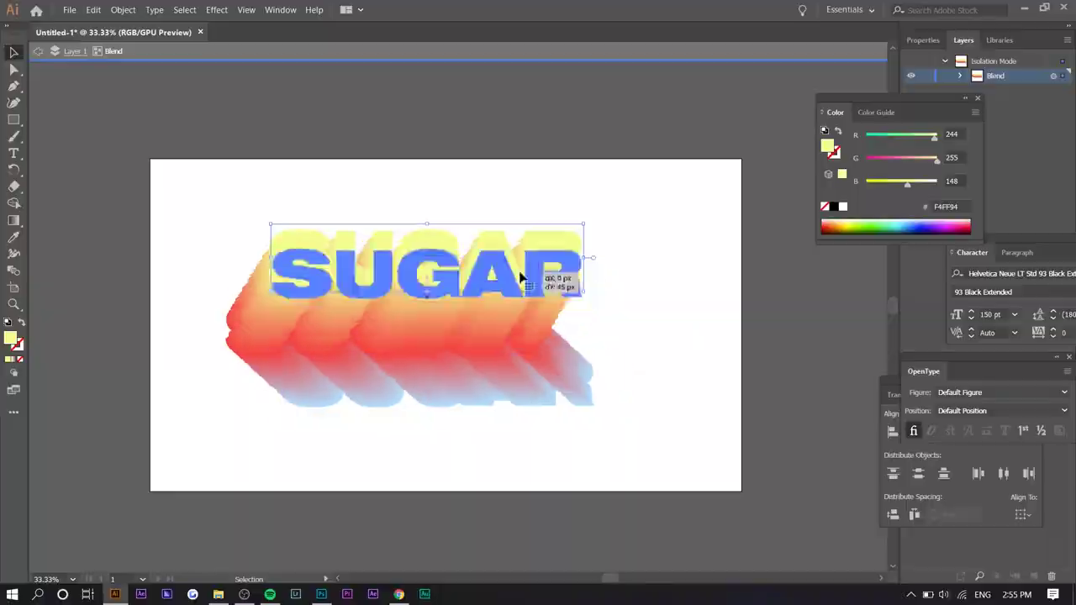
pyautogui.click(908, 219)
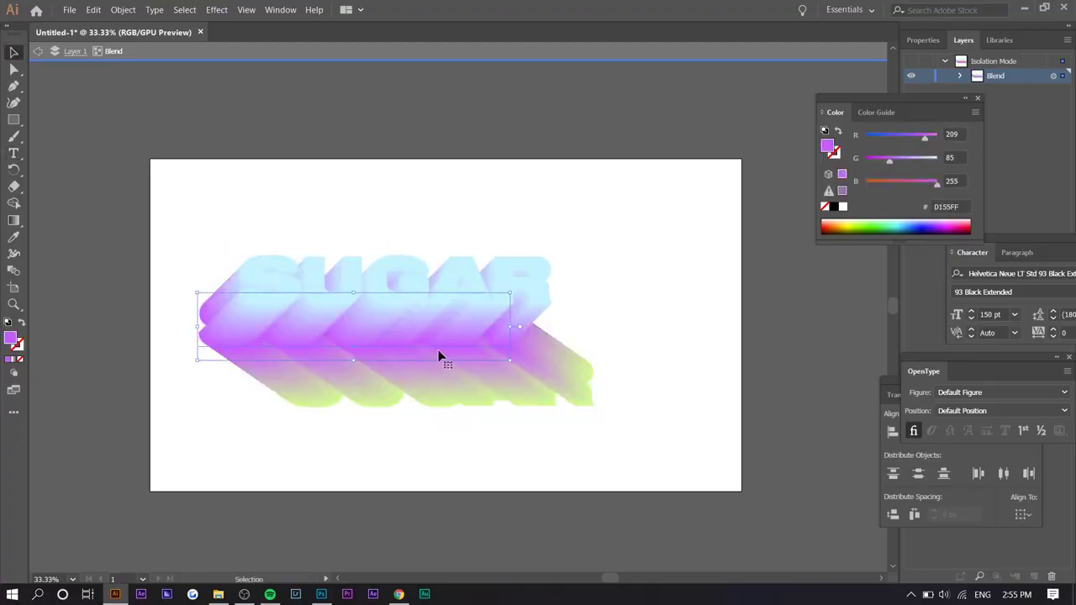
pyautogui.moveTo(449, 391); pyautogui.dragTo(452, 367)
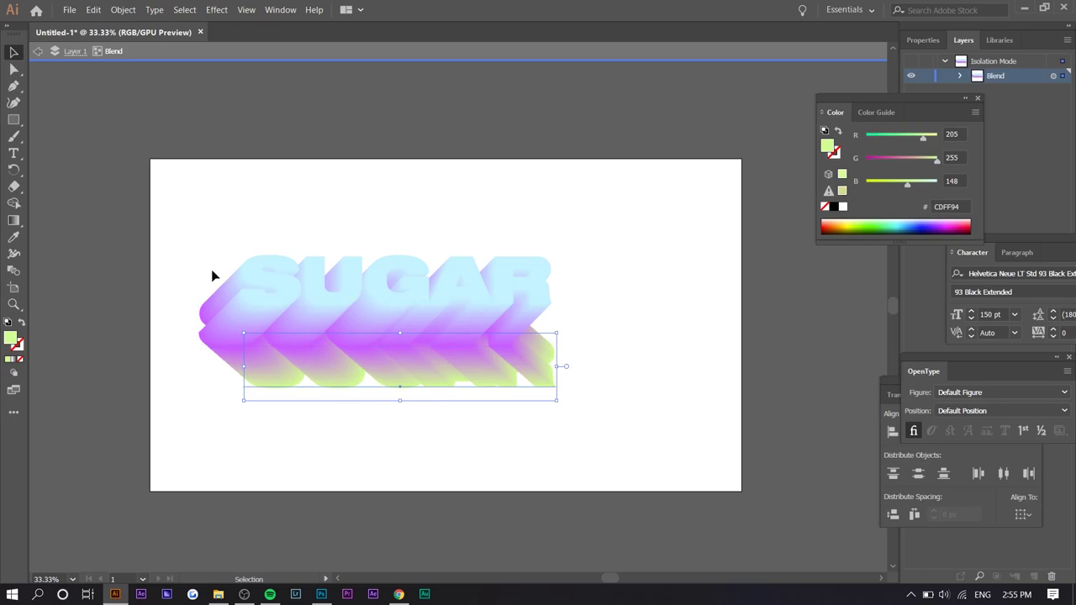
# Switch to Spotify and compare the blended lettering on the FACE and HEAT single covers
pyautogui.hotkey('alt', 'Tab')
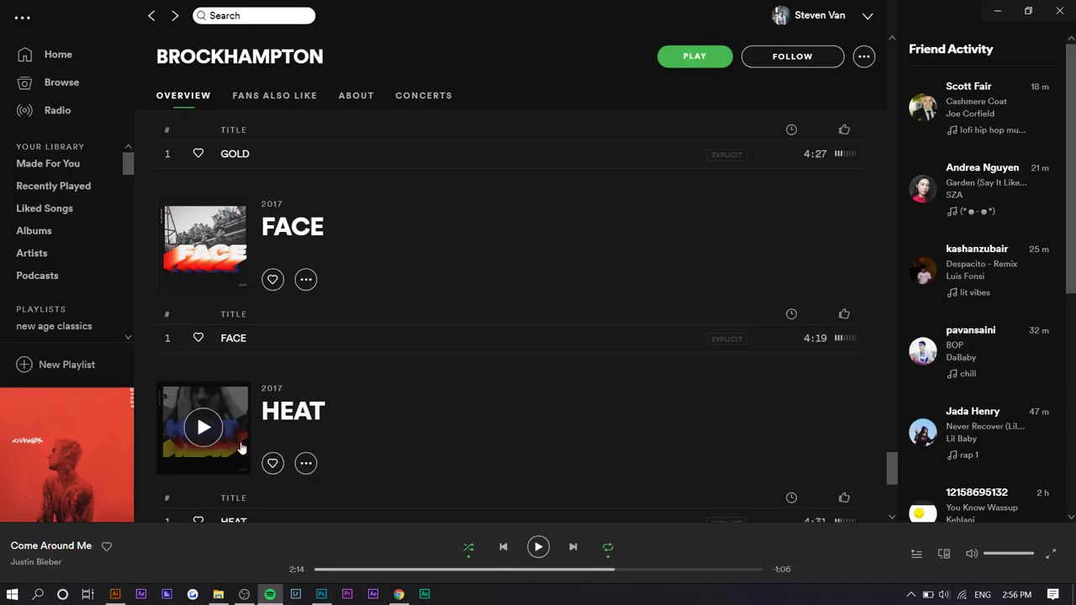
pyautogui.scroll(3, 241, 448)
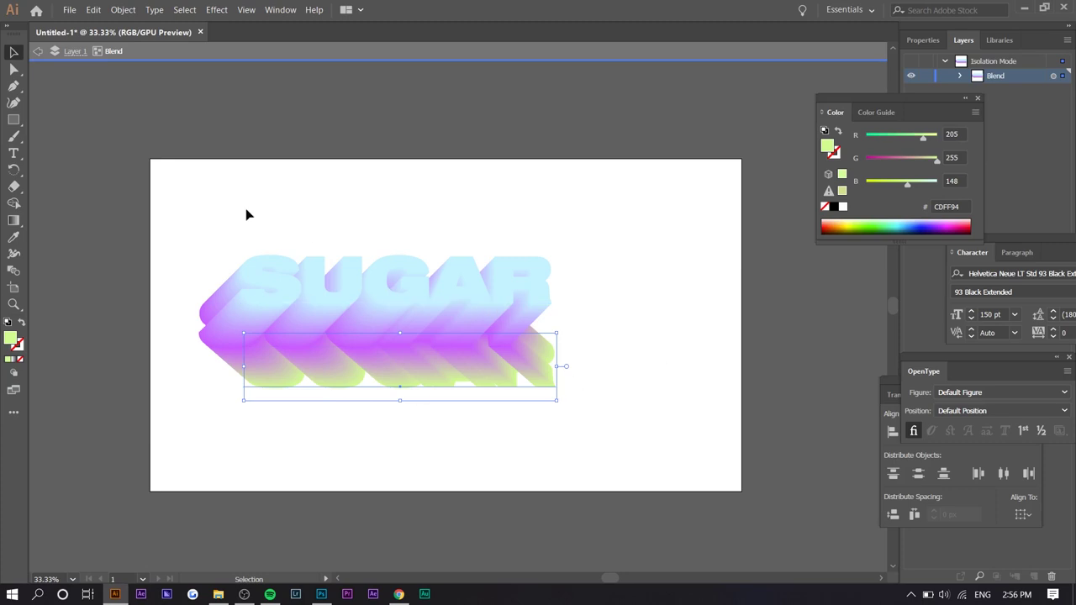
# Shift the SUGAR blend right to centre it on the artboard, and try lowering the pale blue word, undoing that move
pyautogui.moveTo(588, 216); pyautogui.dragTo(127, 353)
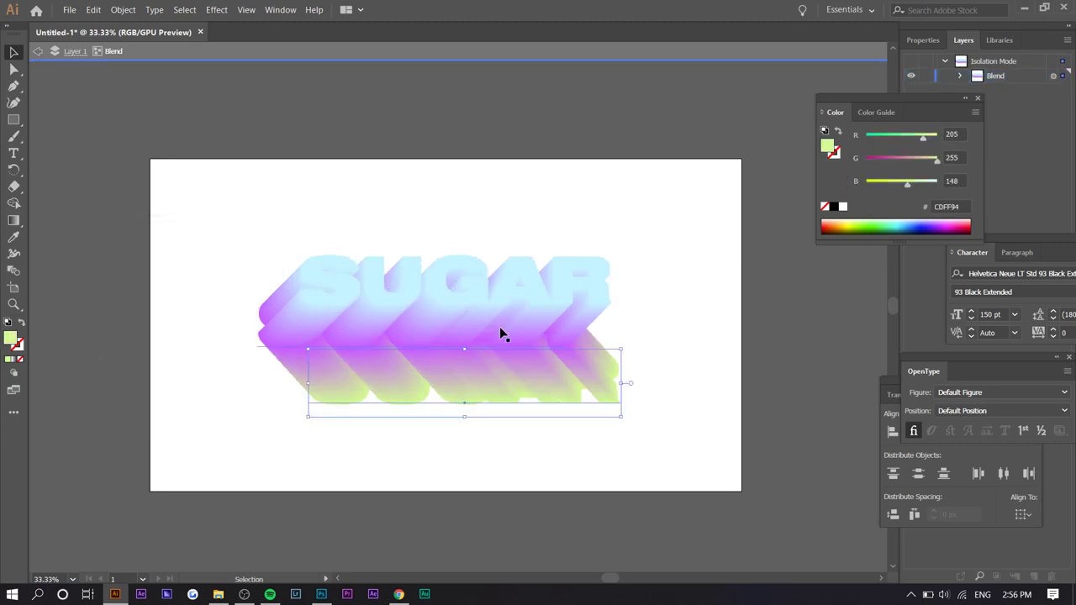
pyautogui.moveTo(492, 291); pyautogui.dragTo(469, 305)
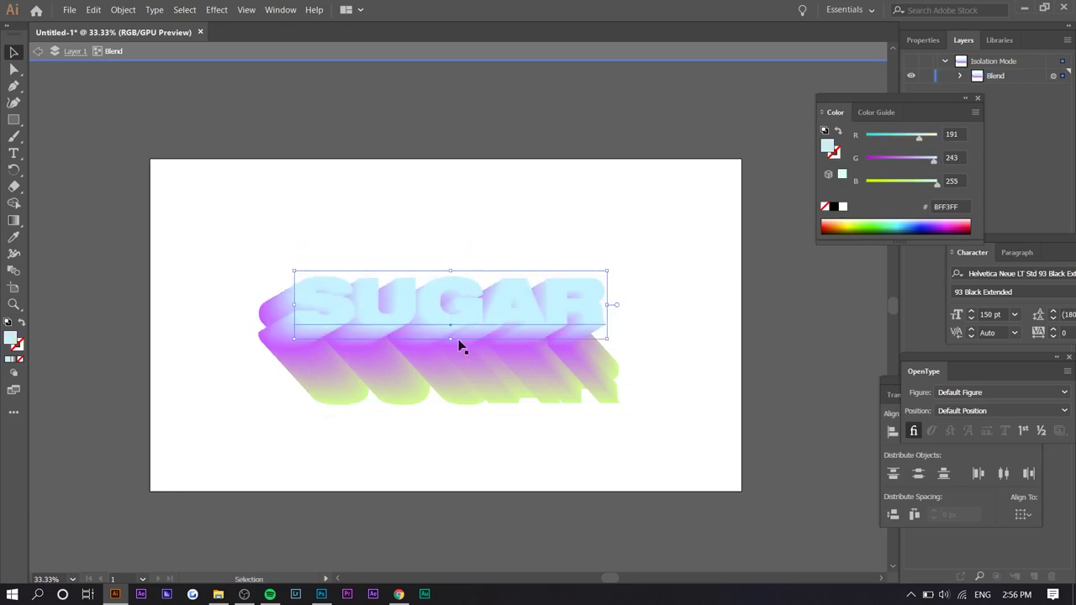
pyautogui.hotkey('ctrl', 'z')
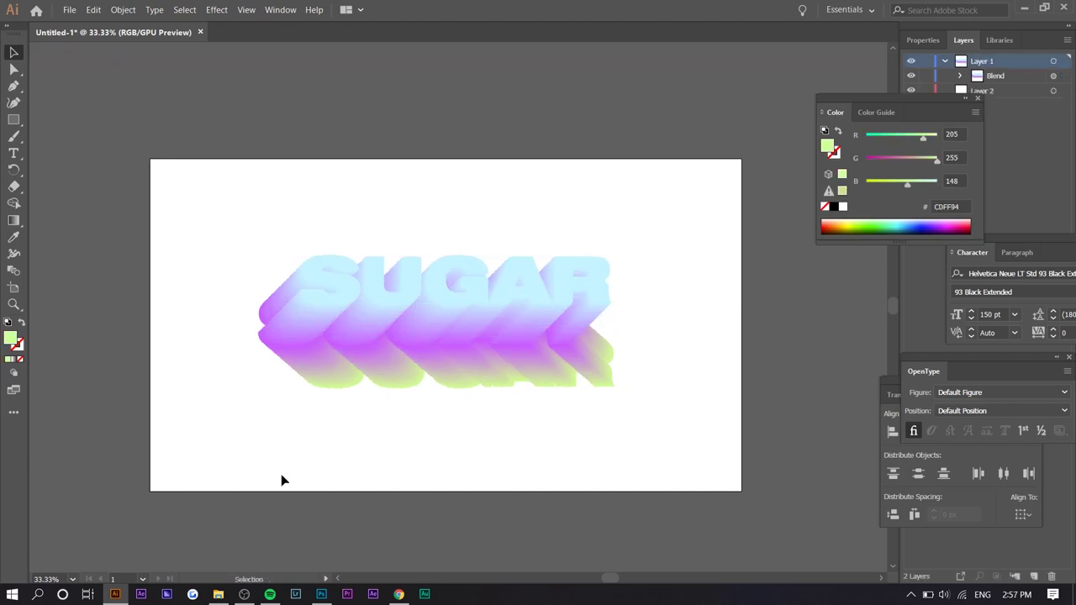